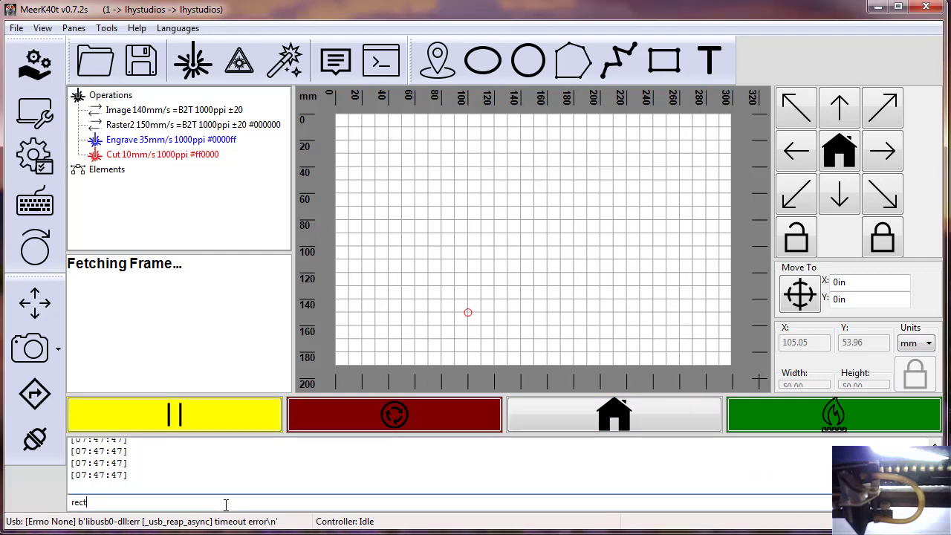
Draw a 50 × 50 mm rectangle at 100 mm, 50 mm with the rect console command.
text(rect)
text( 50)
text(0mm 50mm )
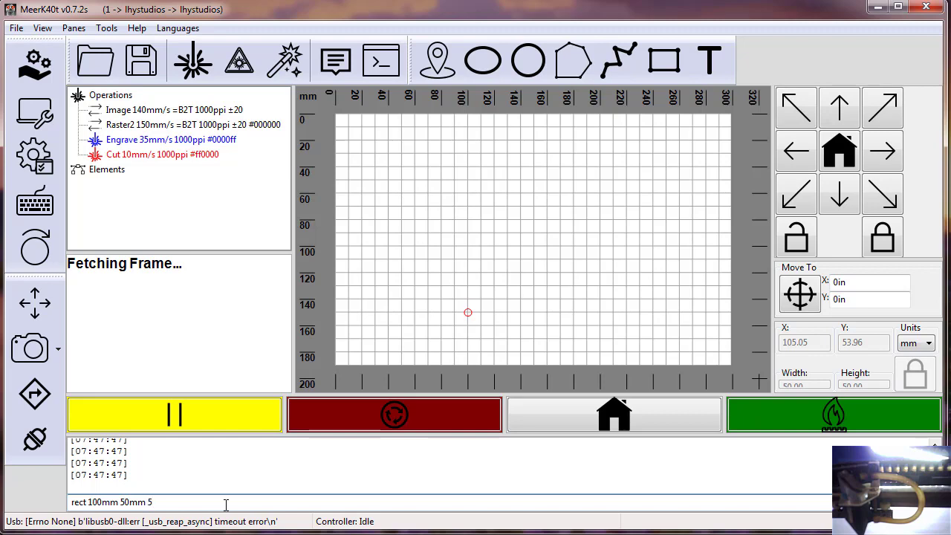
text(50mm)
key(Return)
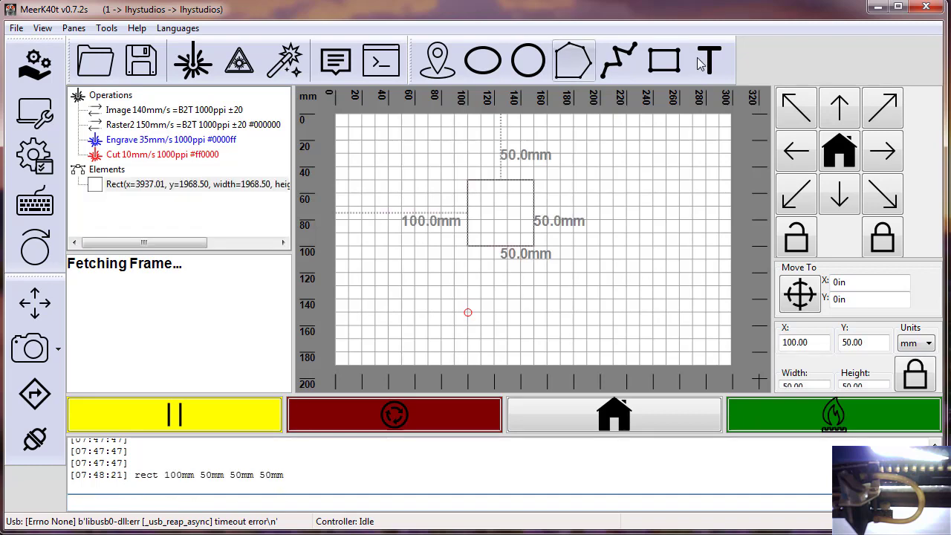
Centre the laser head on the rectangle, trace its outline, then select the Rect and Engrave operation.
click(35, 302)
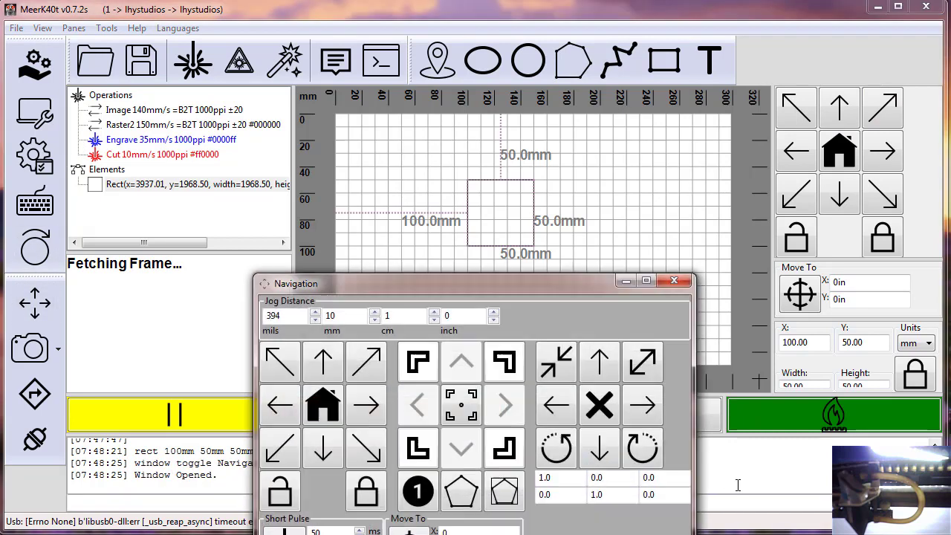
click(461, 405)
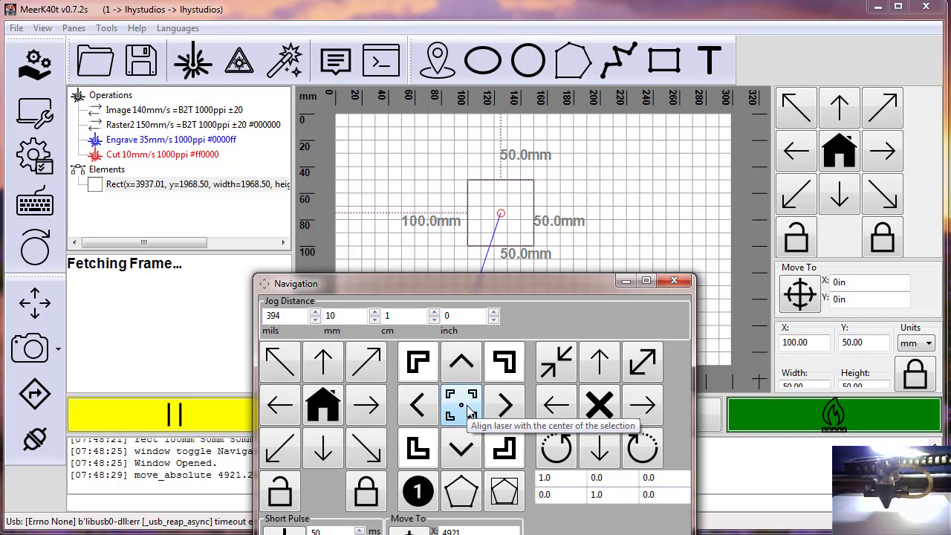
click(503, 499)
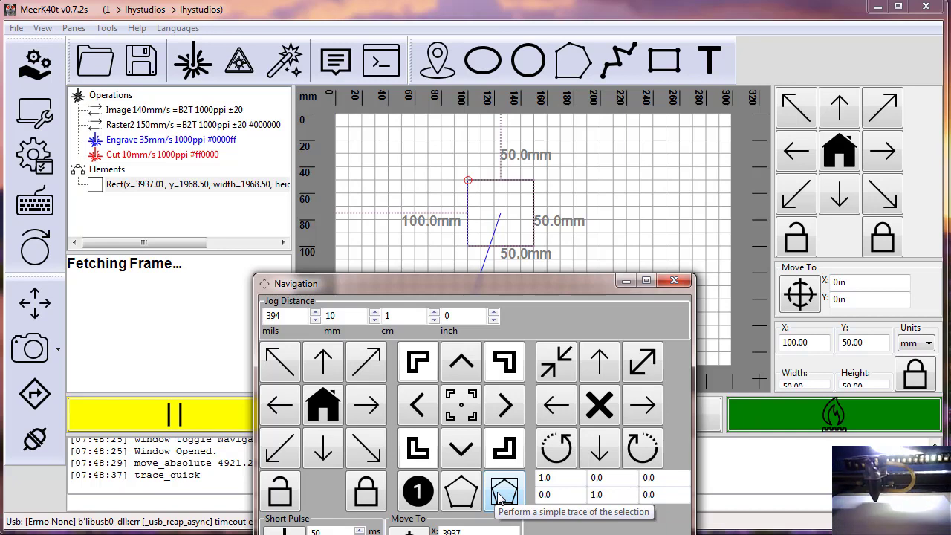
click(158, 182)
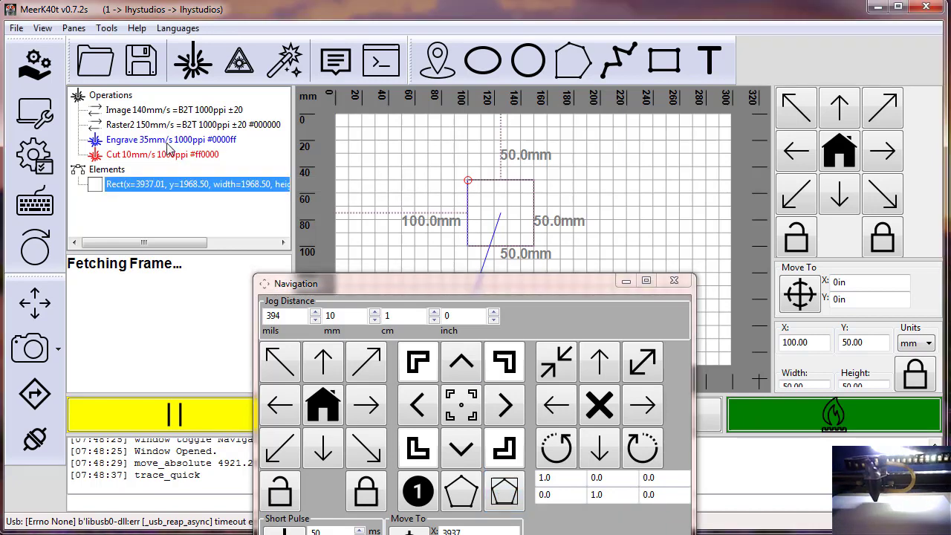
click(142, 141)
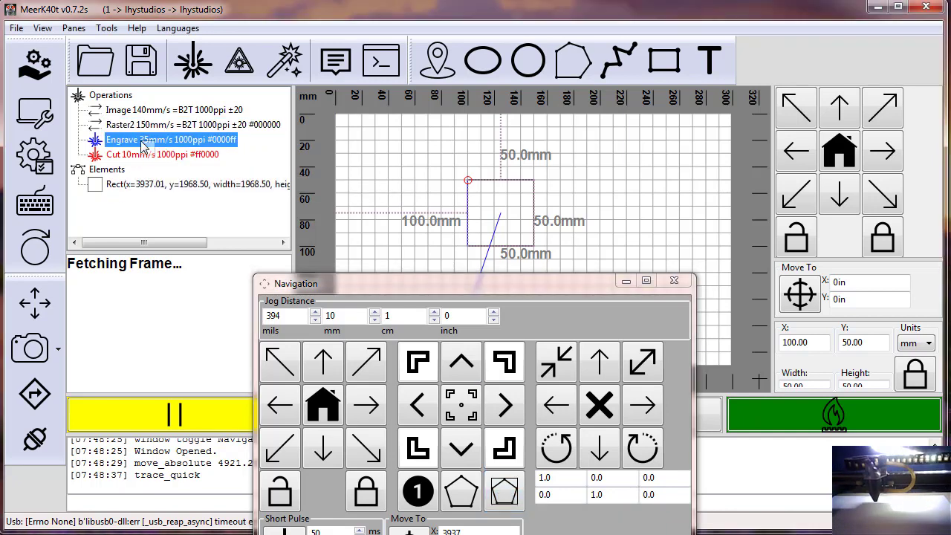
Set the Engrave operation's speed to 45 mm/s.
double_click(142, 141)
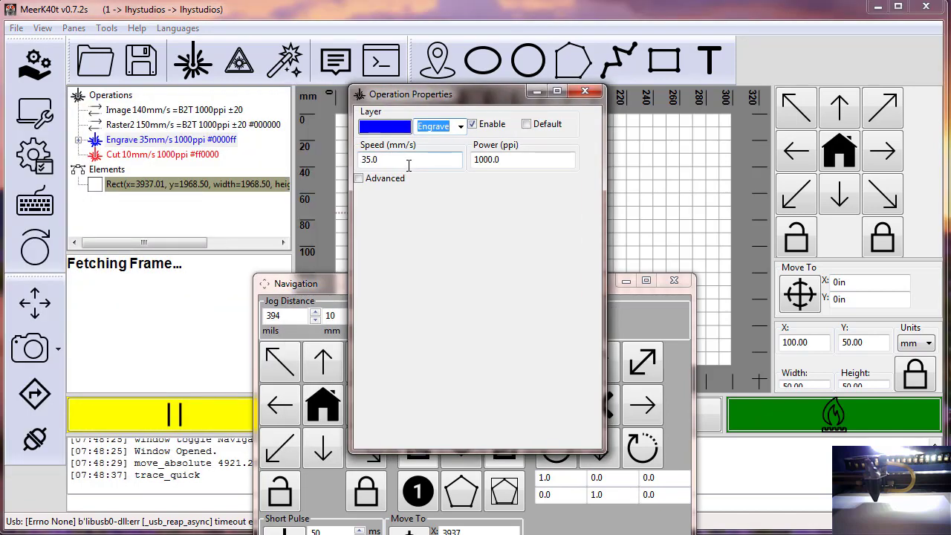
double_click(408, 161)
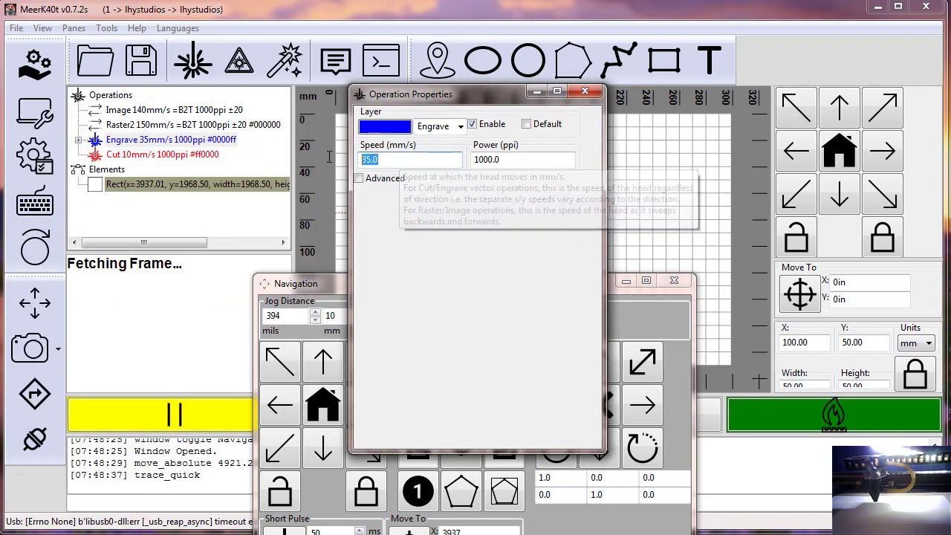
text(45)
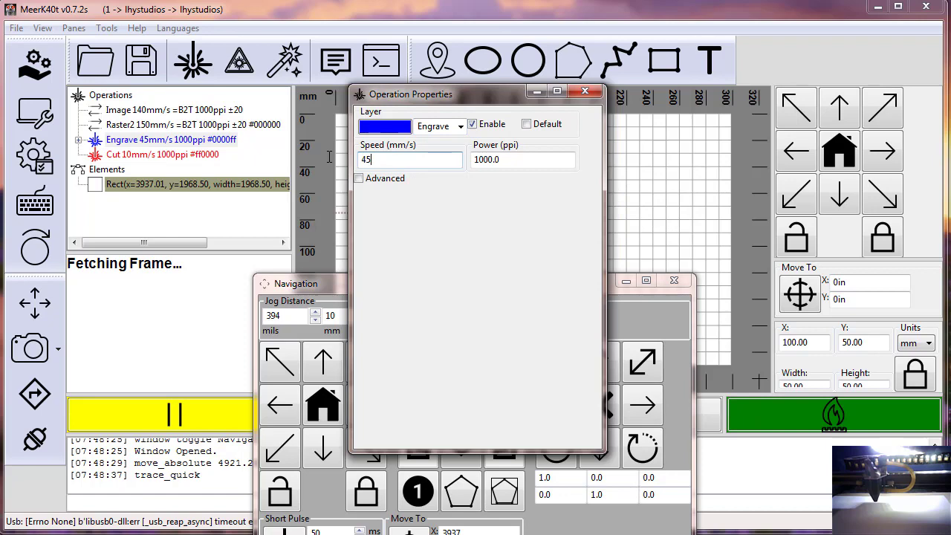
click(577, 92)
Send the rectangle job to the laser with One Touch, then select the rectangle on the canvas.
click(673, 281)
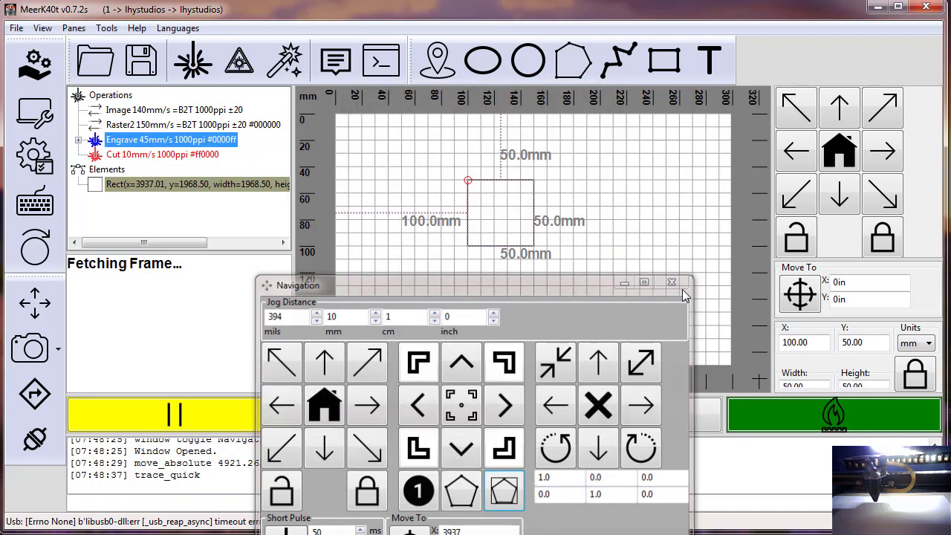
click(808, 424)
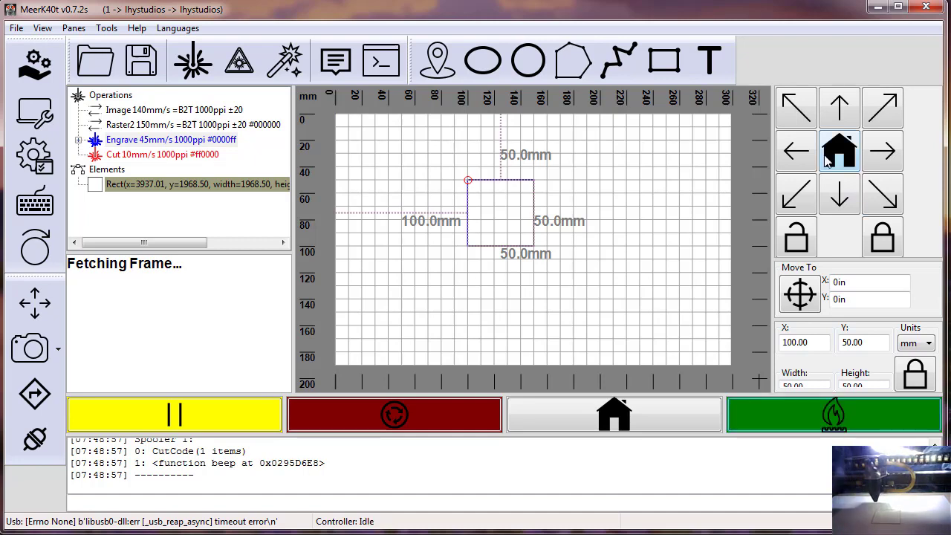
drag(429, 158, 573, 269)
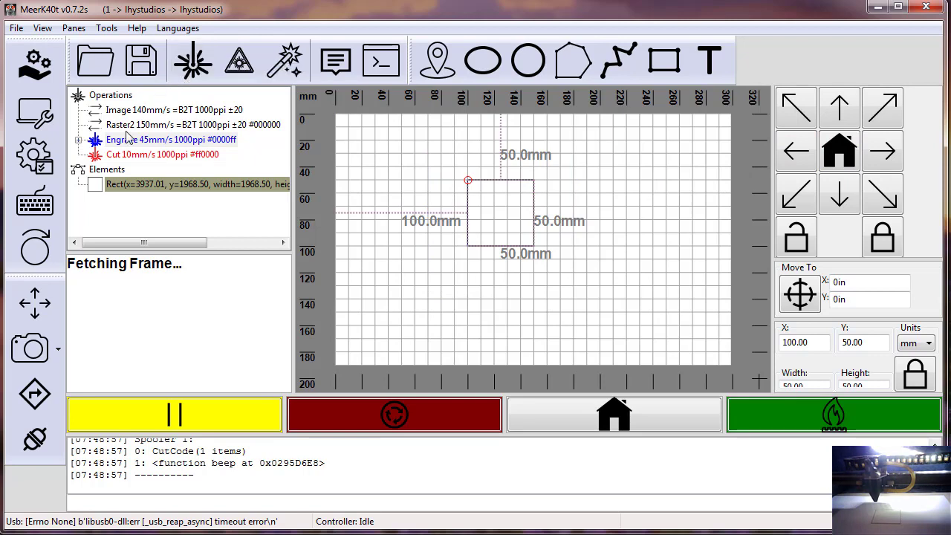
Make the current head position (3937, 1968 mil) the home position and send the head home.
click(35, 156)
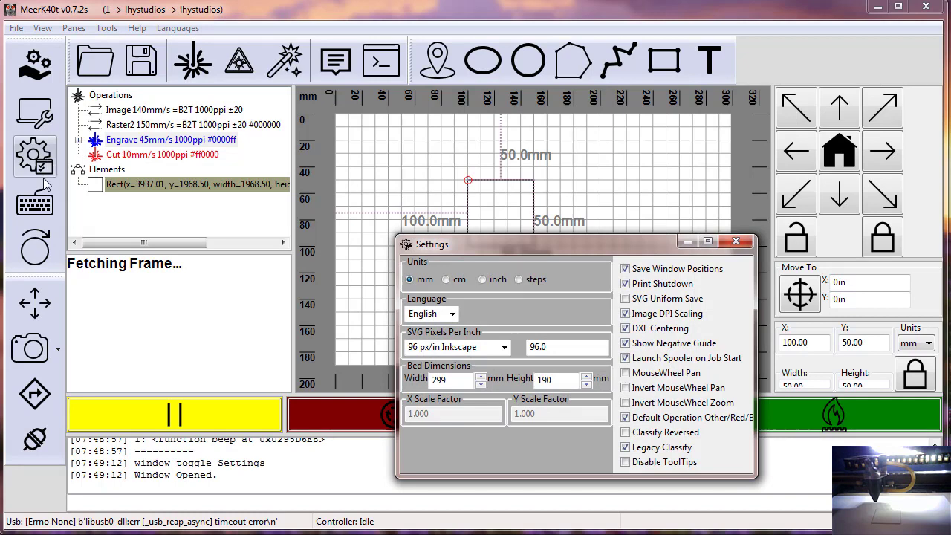
click(35, 111)
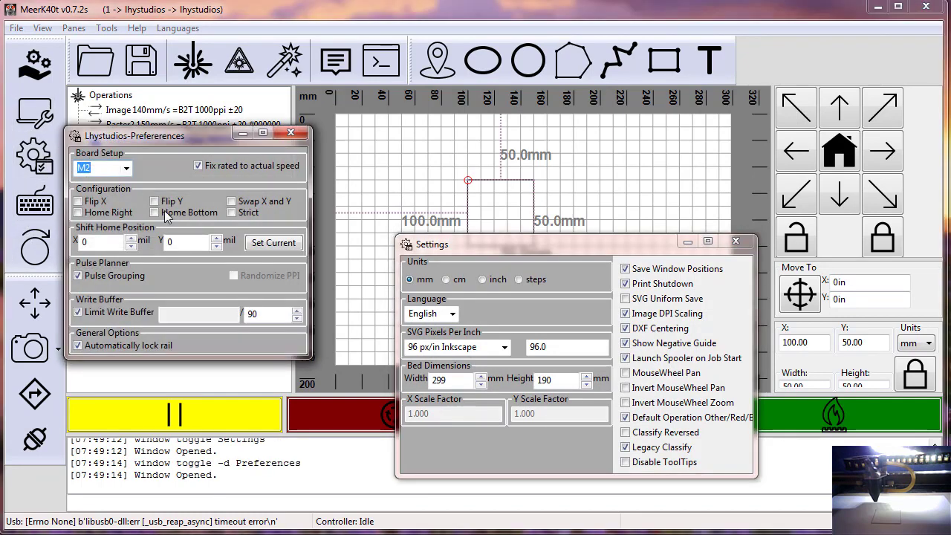
click(262, 248)
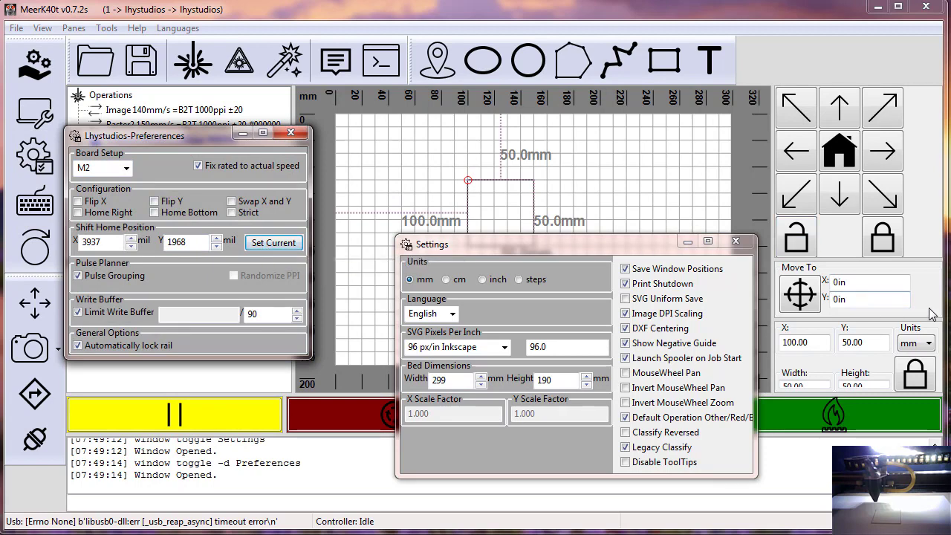
click(832, 153)
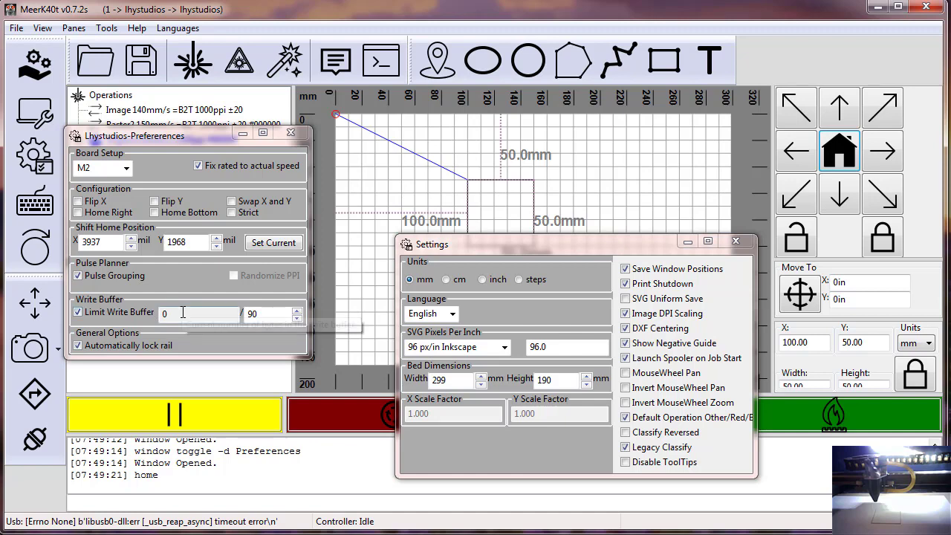
Shrink the bed to 50 × 50 mm and drag the rectangle onto it.
drag(455, 380, 407, 381)
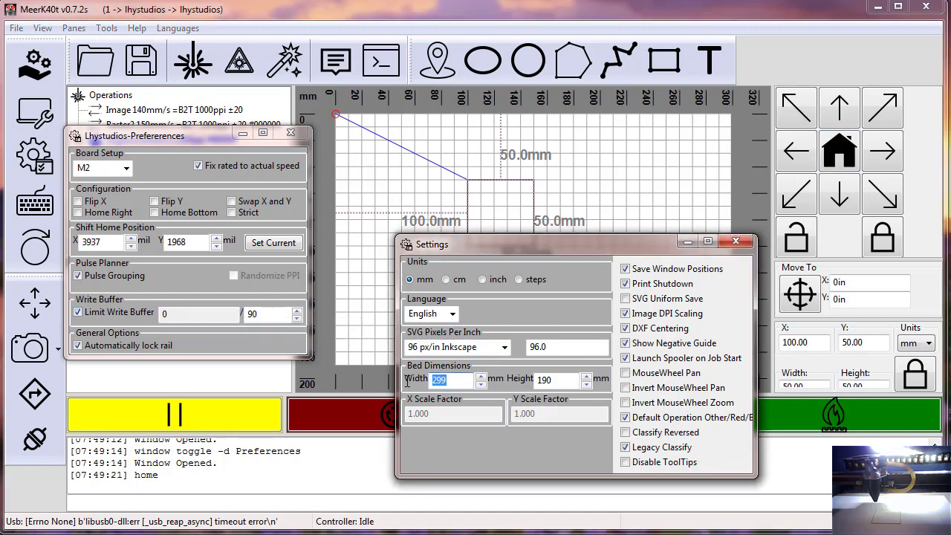
drag(570, 379, 505, 379)
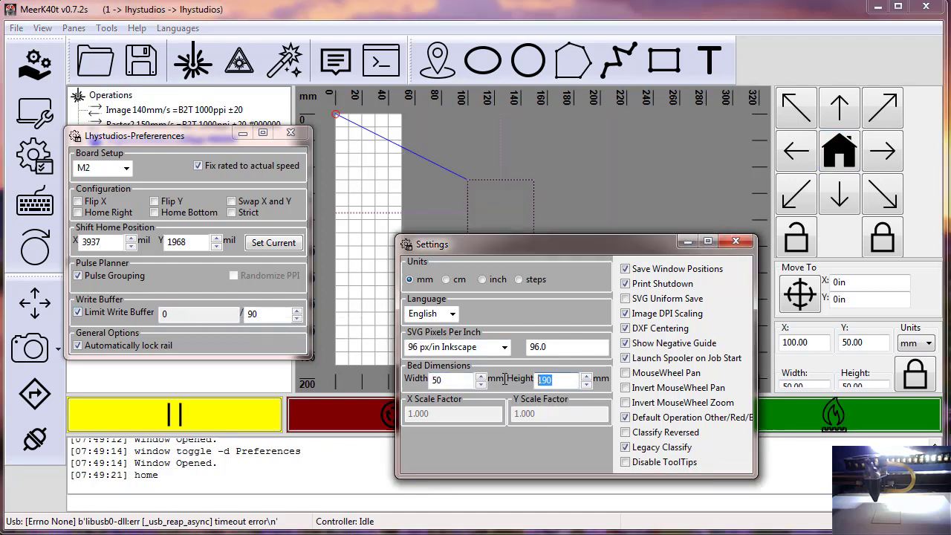
text(50)
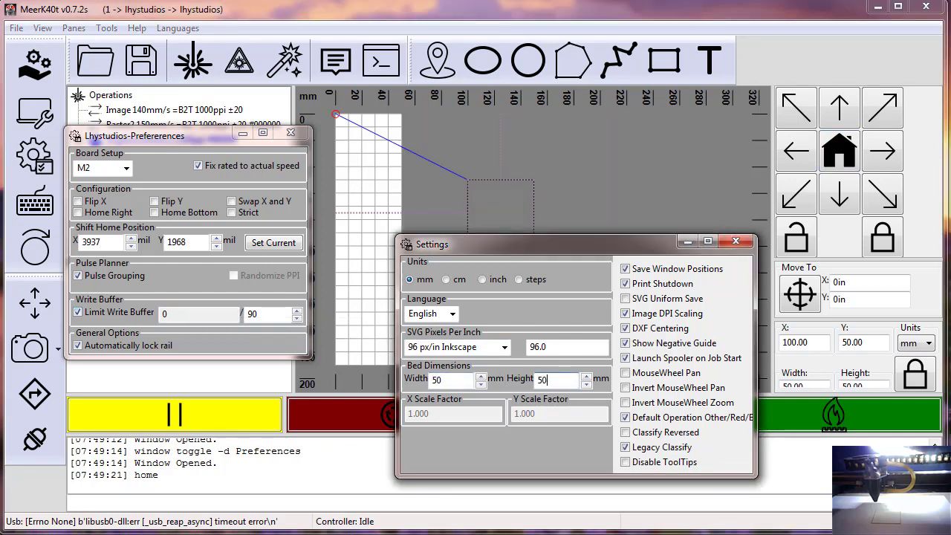
click(587, 380)
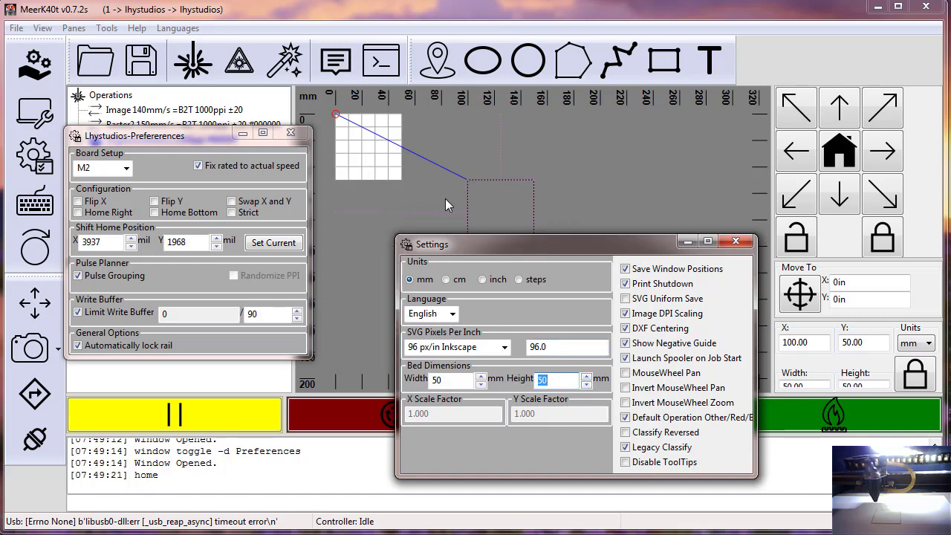
click(736, 241)
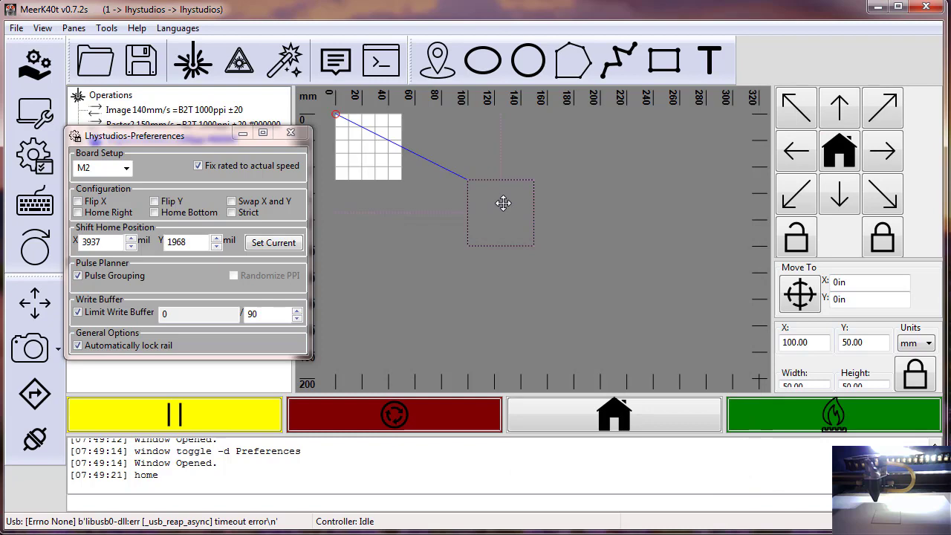
drag(500, 201, 370, 139)
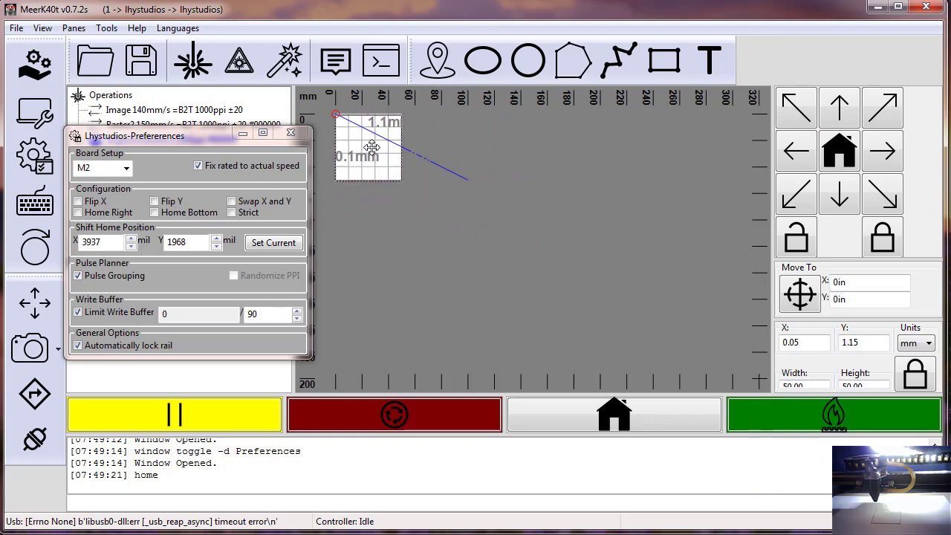
middle_drag(371, 139, 561, 238)
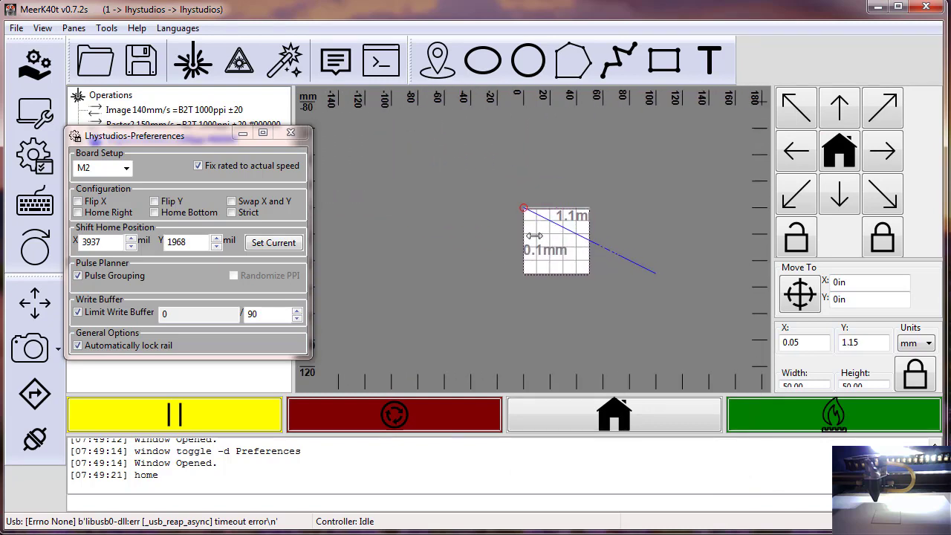
Open the Camera 2 view and detach it into its own window.
click(290, 132)
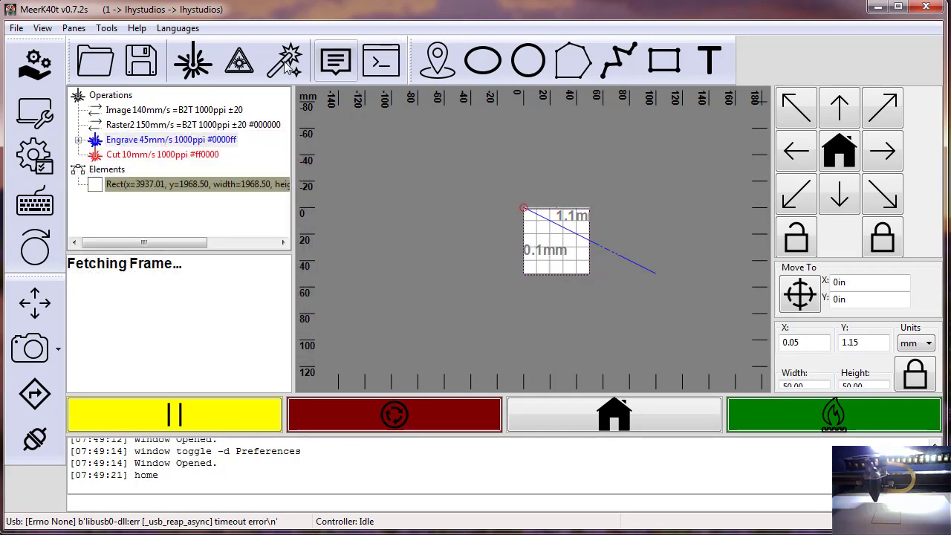
click(58, 349)
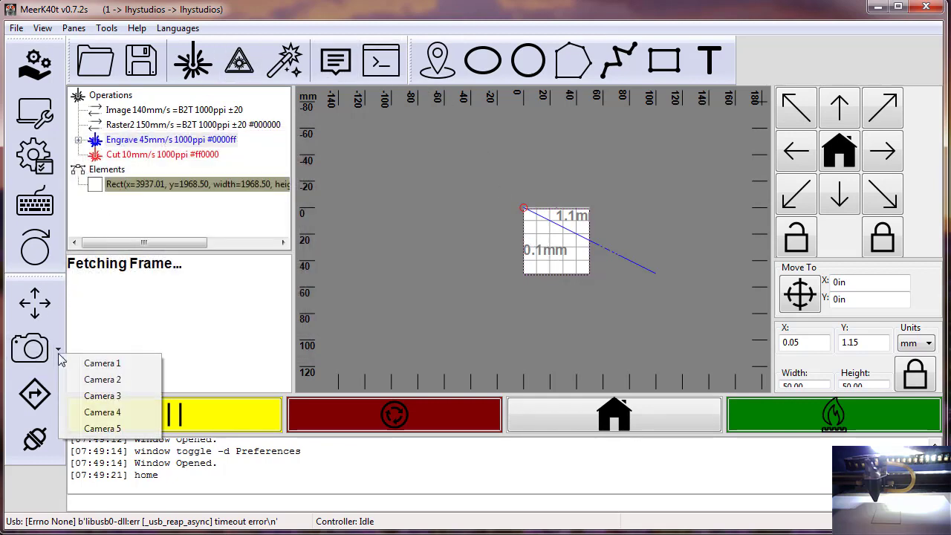
click(93, 379)
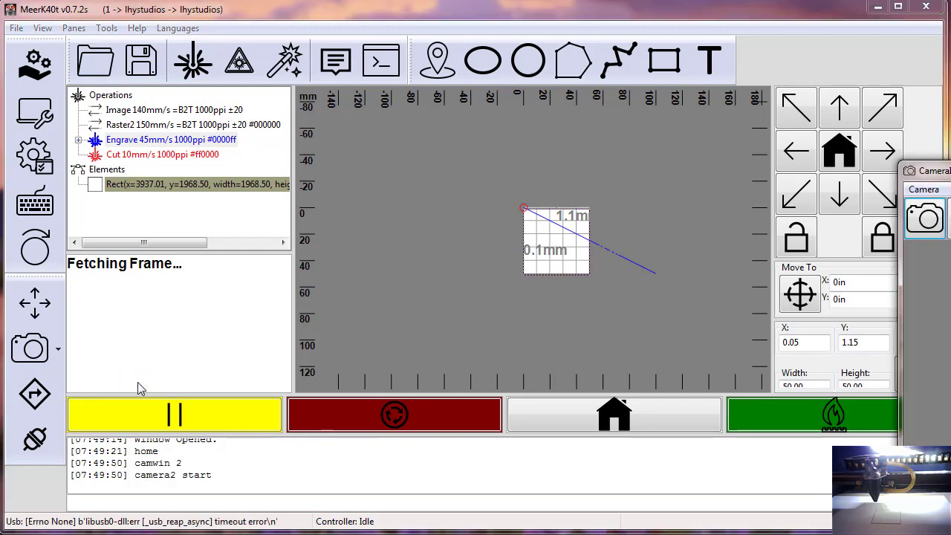
drag(925, 170, 434, 81)
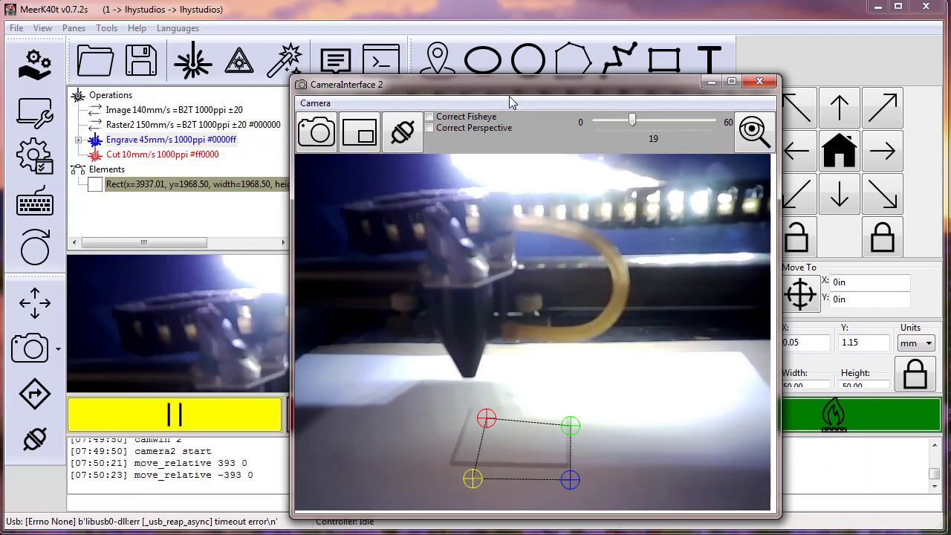
drag(510, 90, 489, 65)
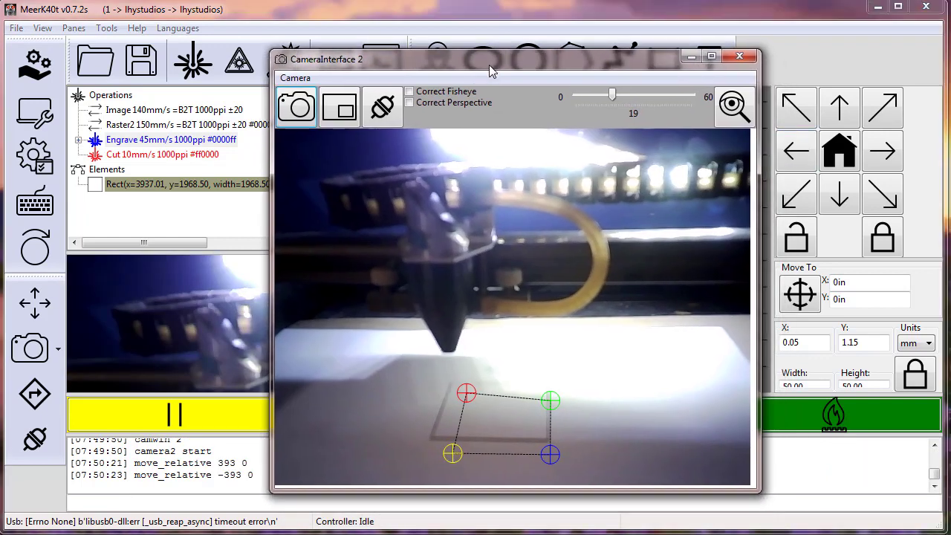
Jog the laser head diagonally up-left twice, then down-right.
click(796, 123)
click(796, 122)
click(796, 122)
click(796, 122)
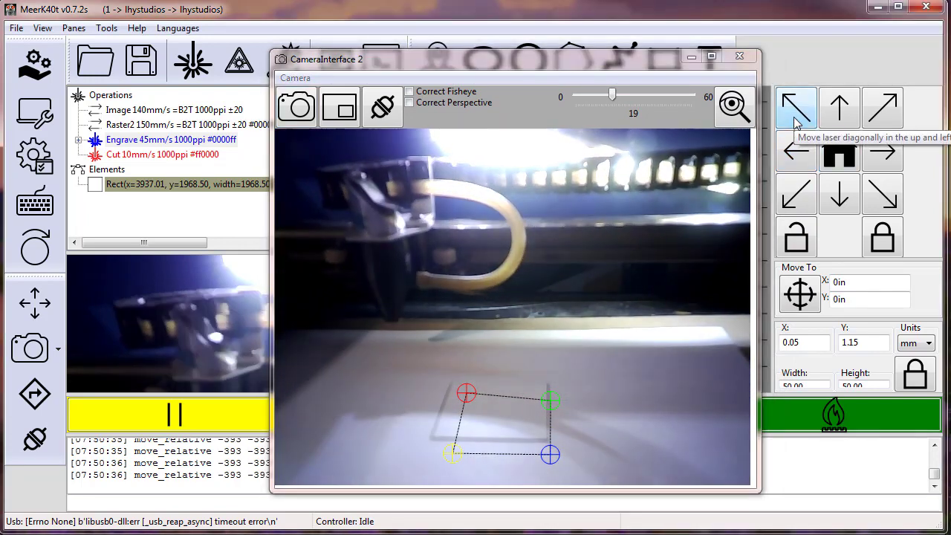
click(889, 195)
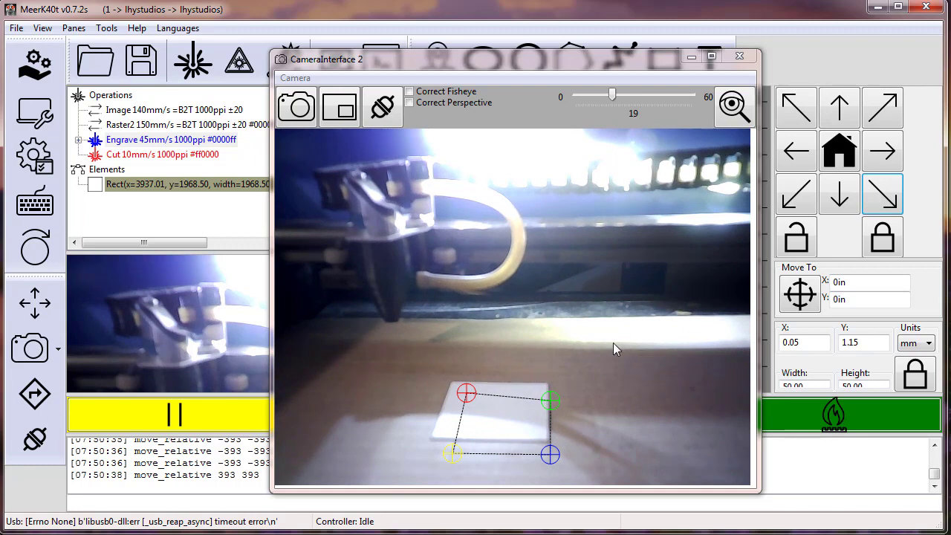
Drag the red, yellow, blue and green perspective markers roughly onto the plate's four corners.
drag(468, 397, 455, 386)
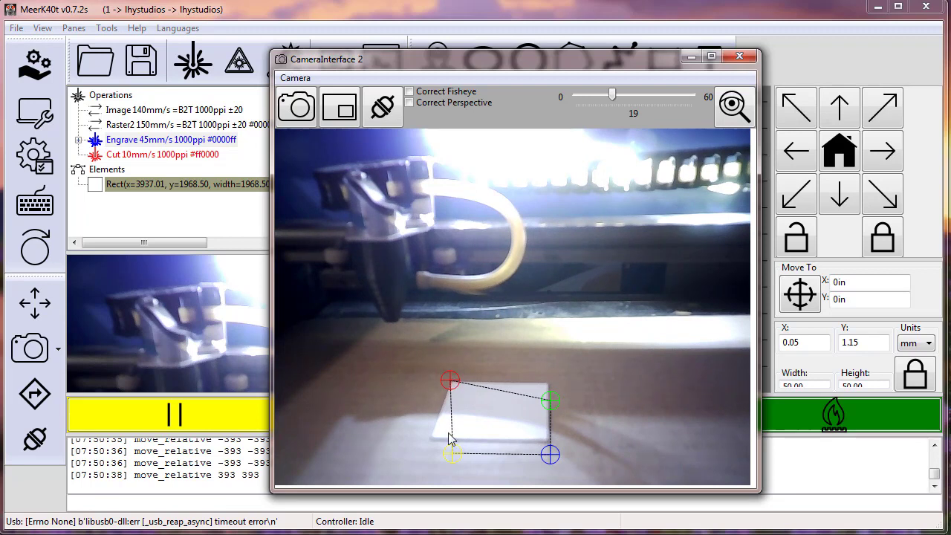
drag(453, 453, 436, 442)
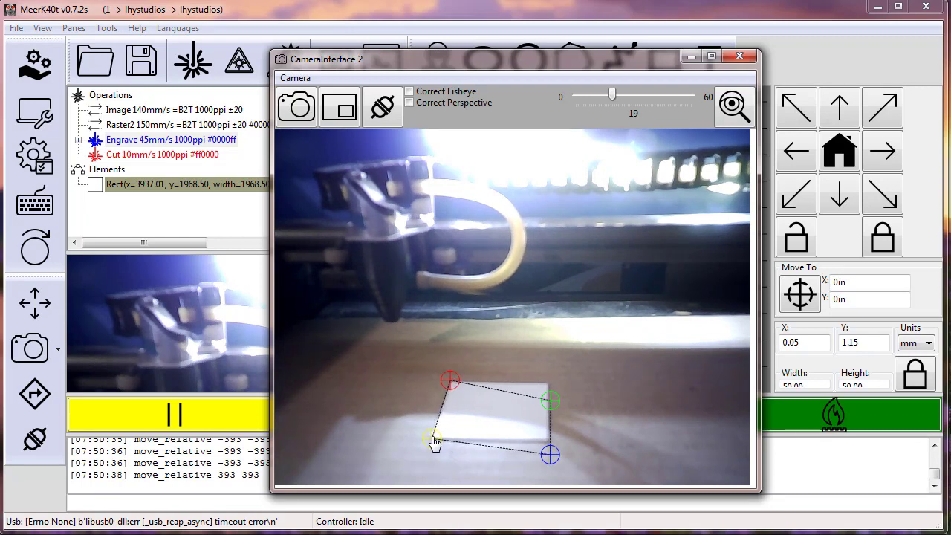
drag(549, 455, 549, 441)
drag(551, 399, 551, 388)
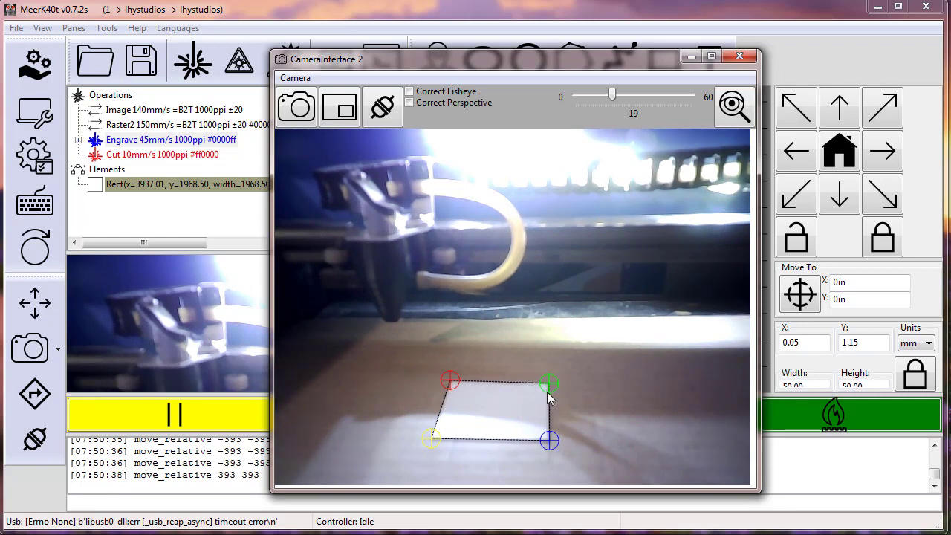
Zoom in to fine-tune each marker on its corner, then enable Correct Perspective.
scroll(572, 414, up, 5)
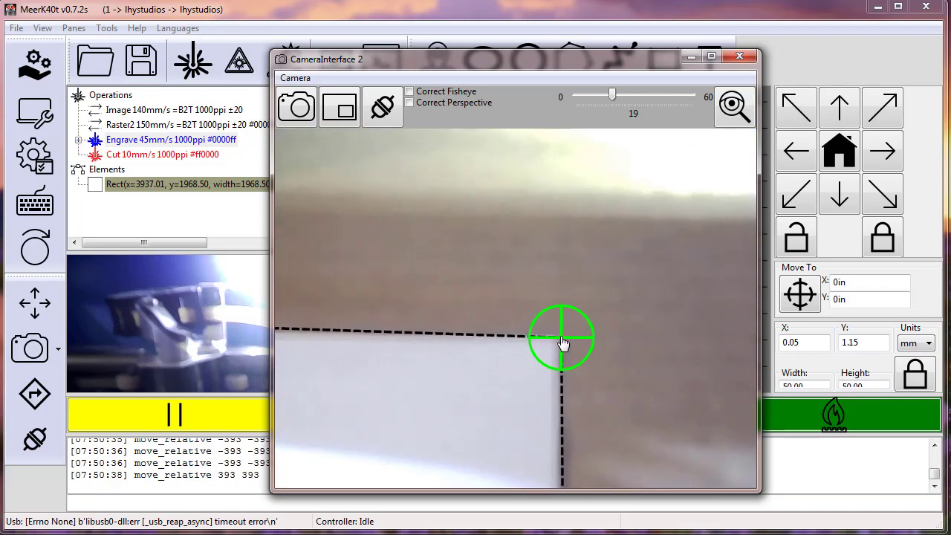
drag(562, 343, 560, 343)
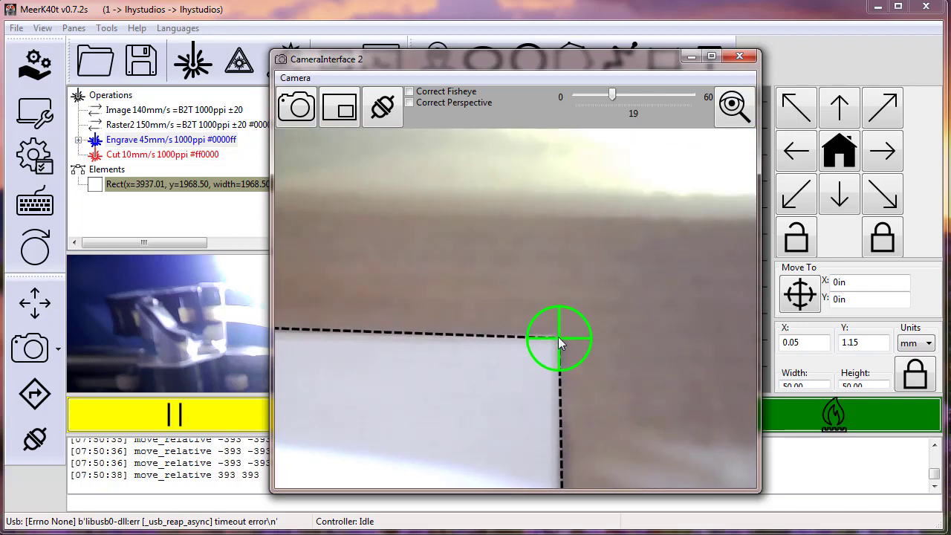
drag(643, 450, 655, 185)
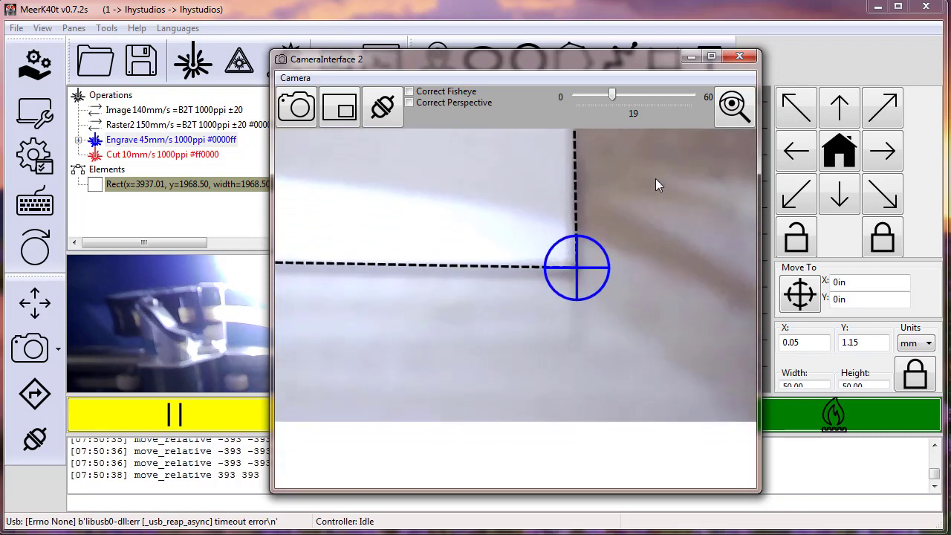
drag(576, 271, 571, 272)
drag(371, 321, 647, 360)
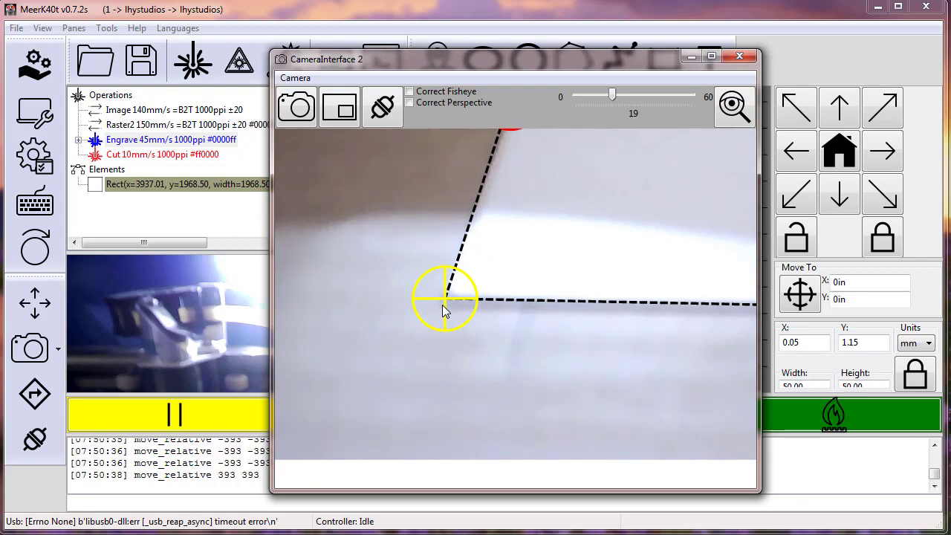
drag(443, 311, 444, 309)
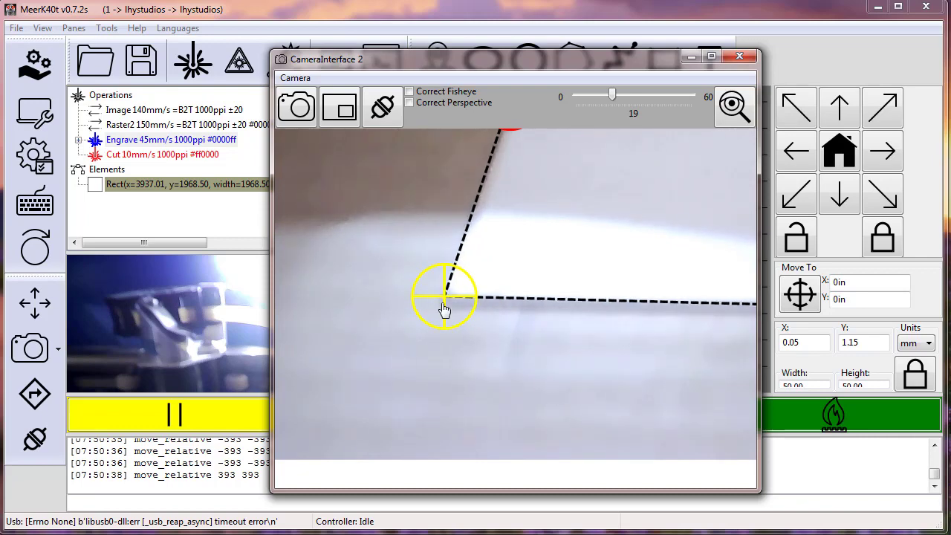
drag(400, 190, 388, 322)
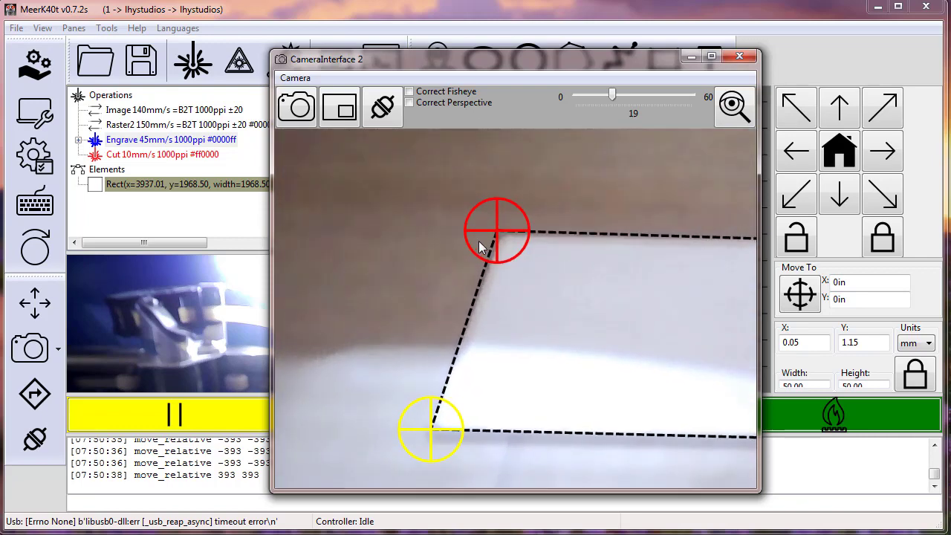
drag(497, 230, 499, 233)
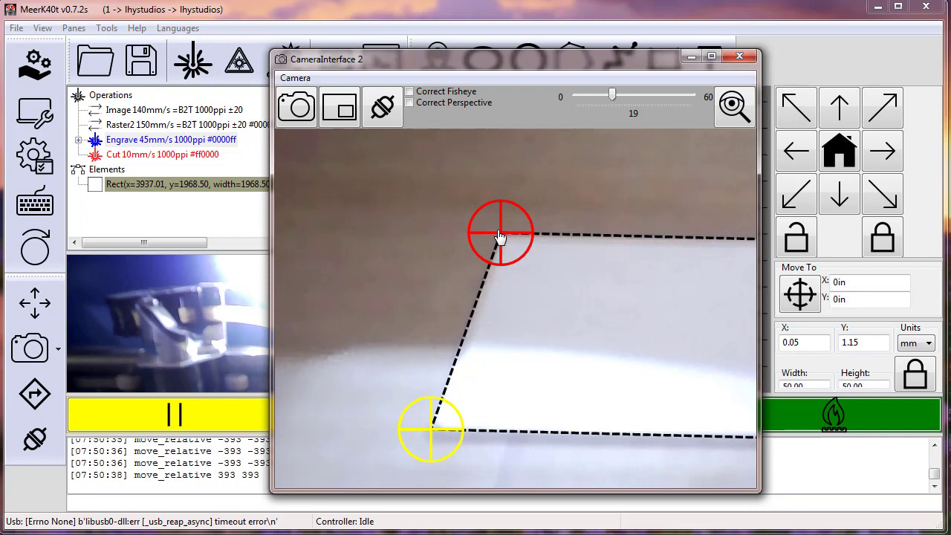
drag(454, 267, 351, 246)
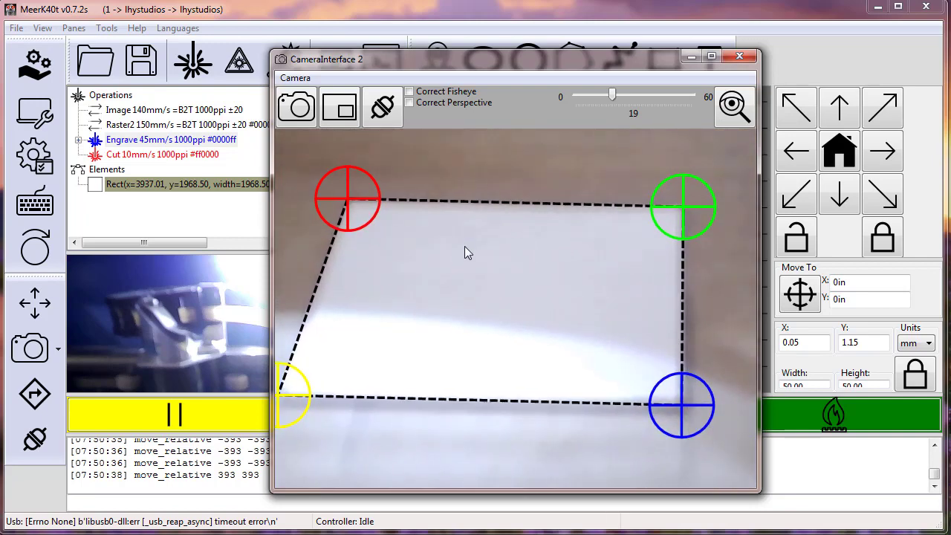
click(420, 101)
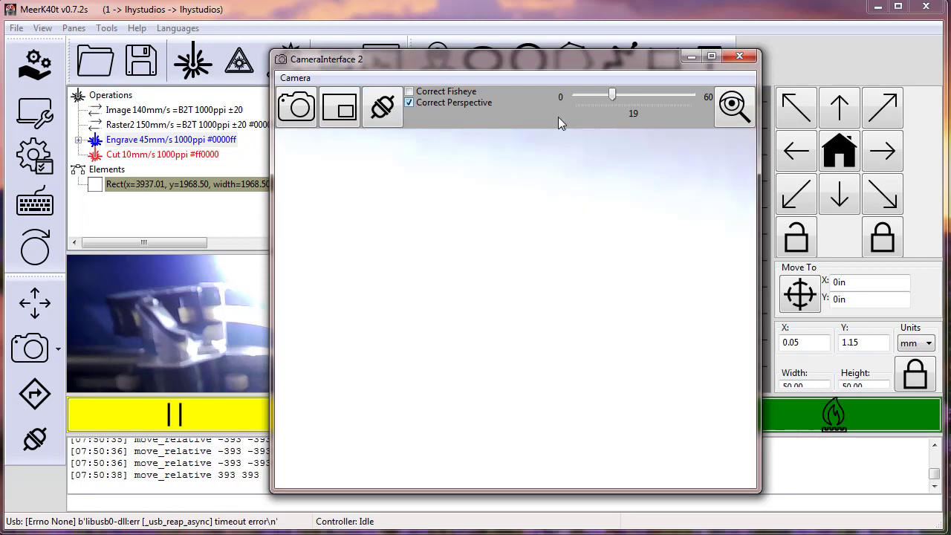
Close the camera window and enable Aspect on the camera preview.
click(740, 57)
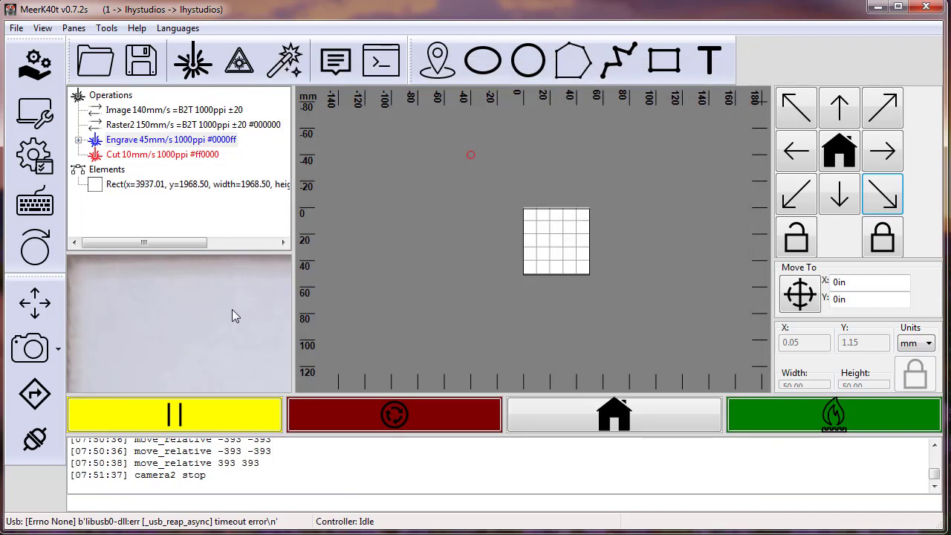
right_click(155, 297)
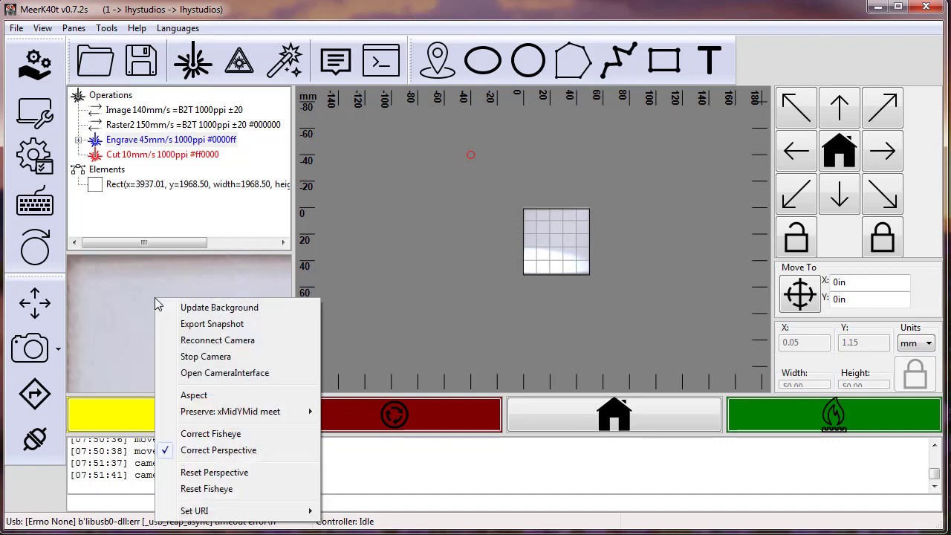
click(213, 395)
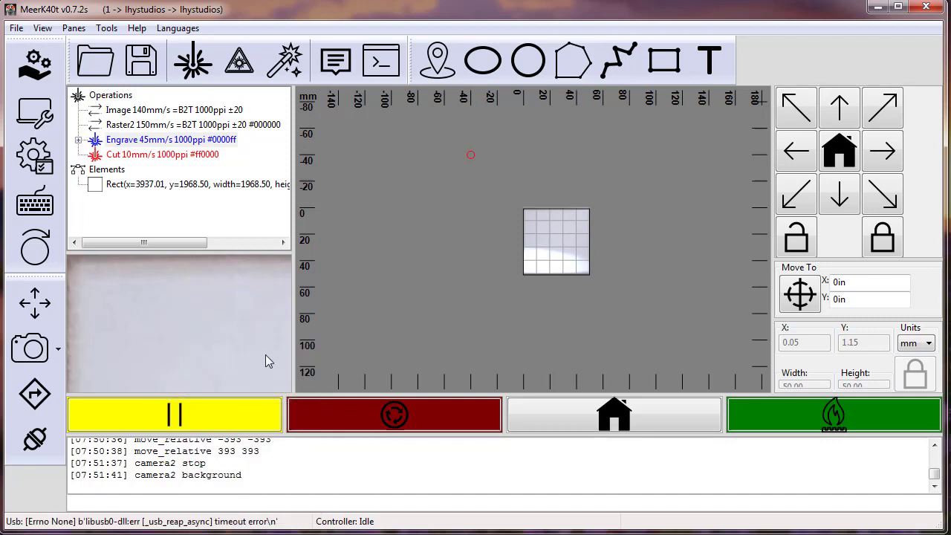
drag(291, 341, 293, 340)
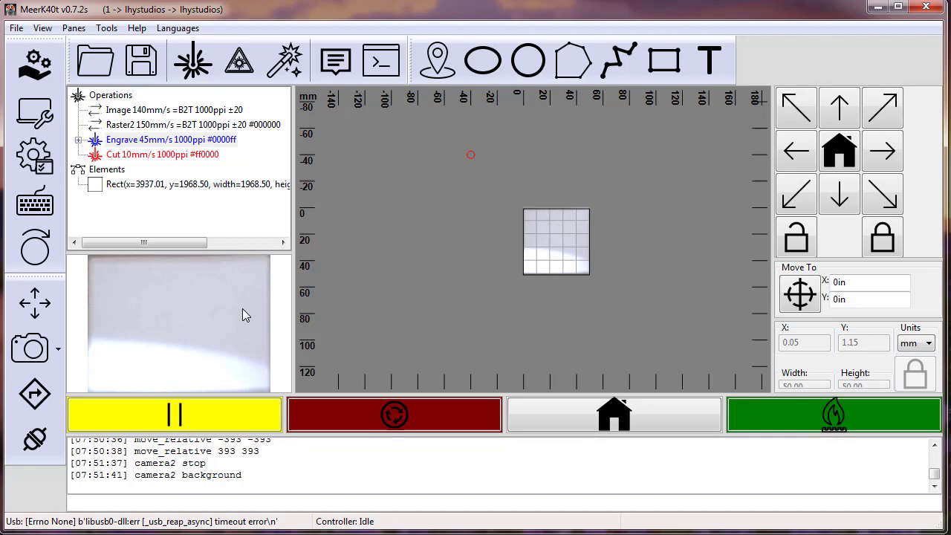
Reconnect the camera and update the bed background from its image.
right_click(174, 292)
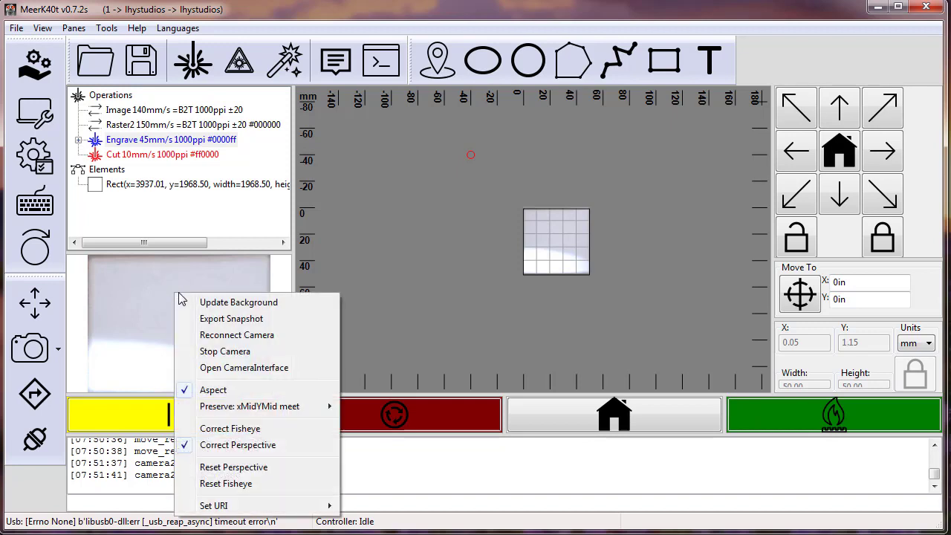
click(224, 339)
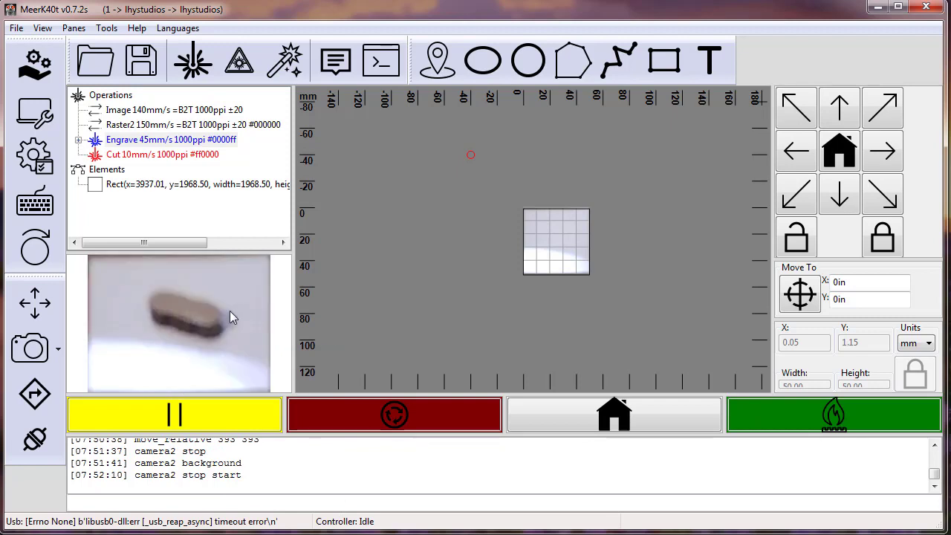
right_click(204, 288)
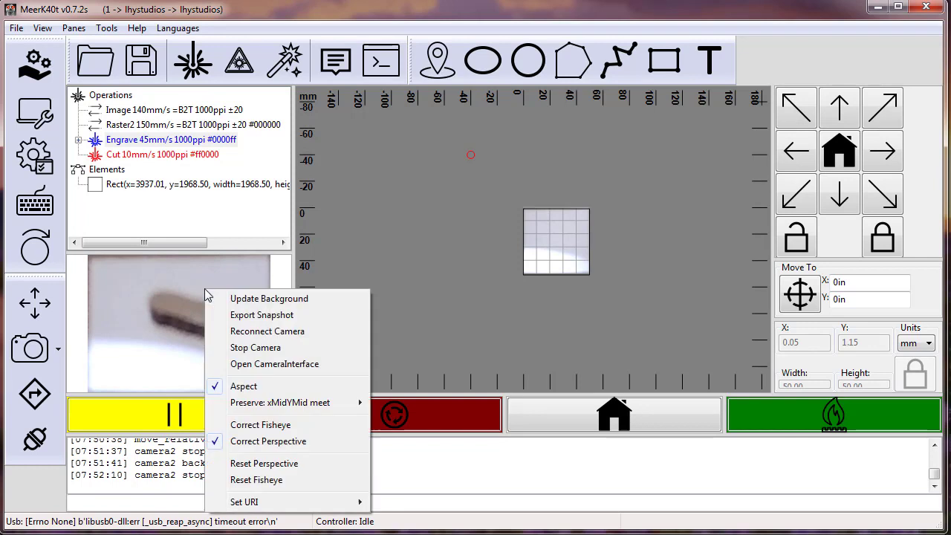
click(149, 287)
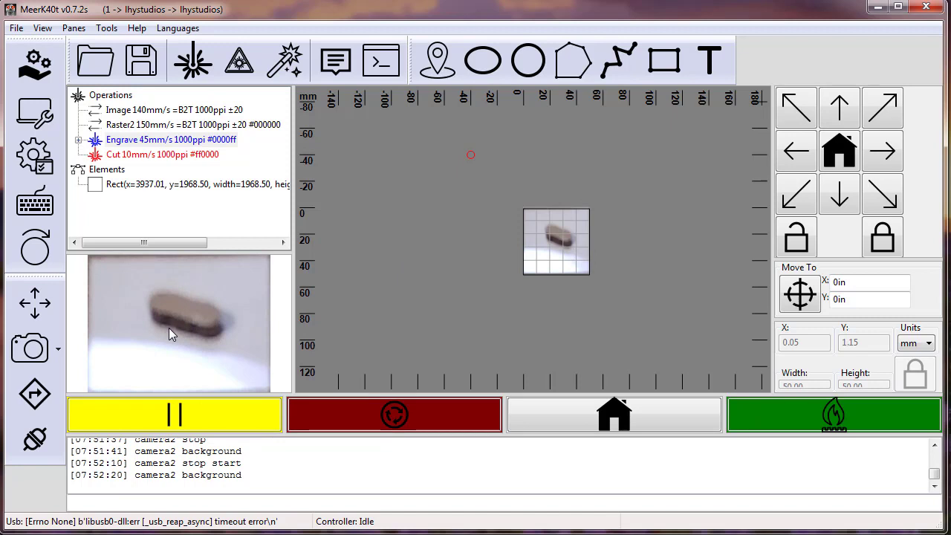
Zoom in and delete the old rectangle.
scroll(517, 236, up, 6)
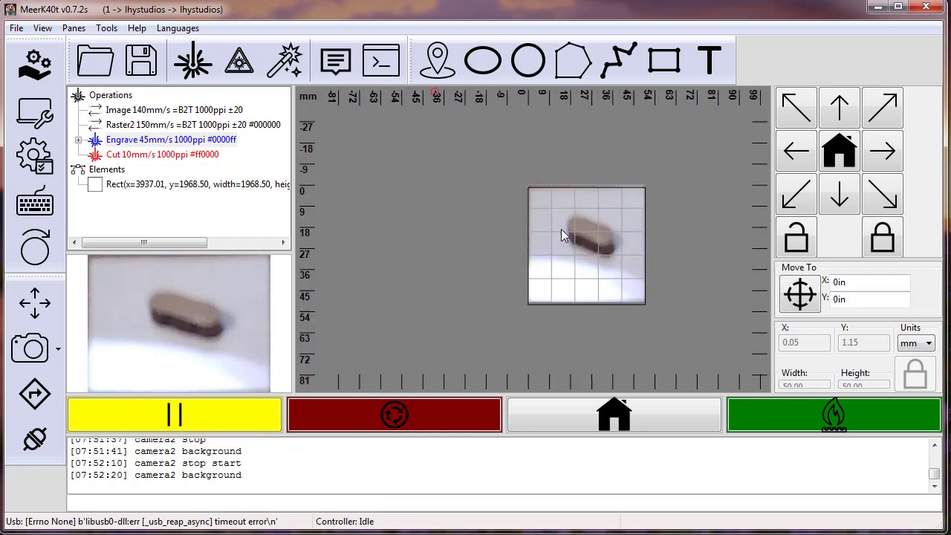
scroll(613, 213, up, 2)
click(509, 163)
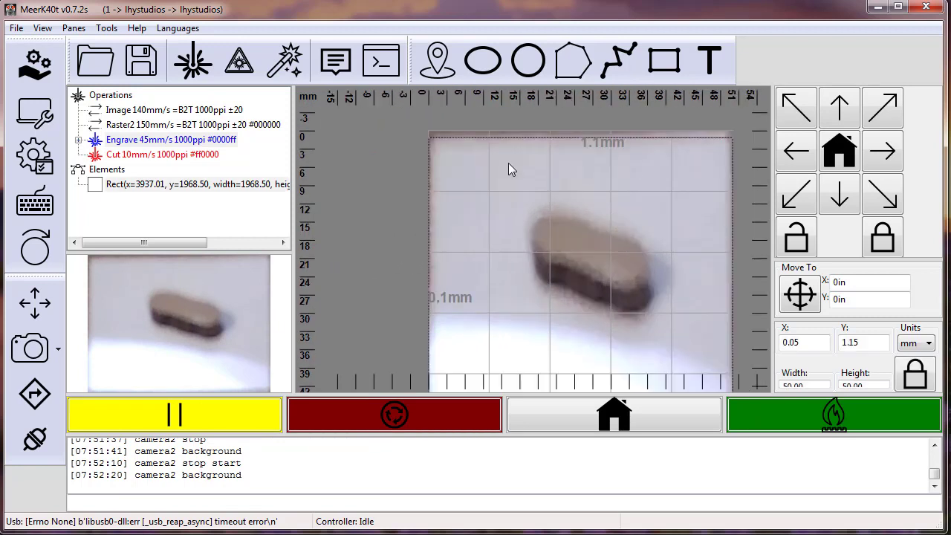
key(Delete)
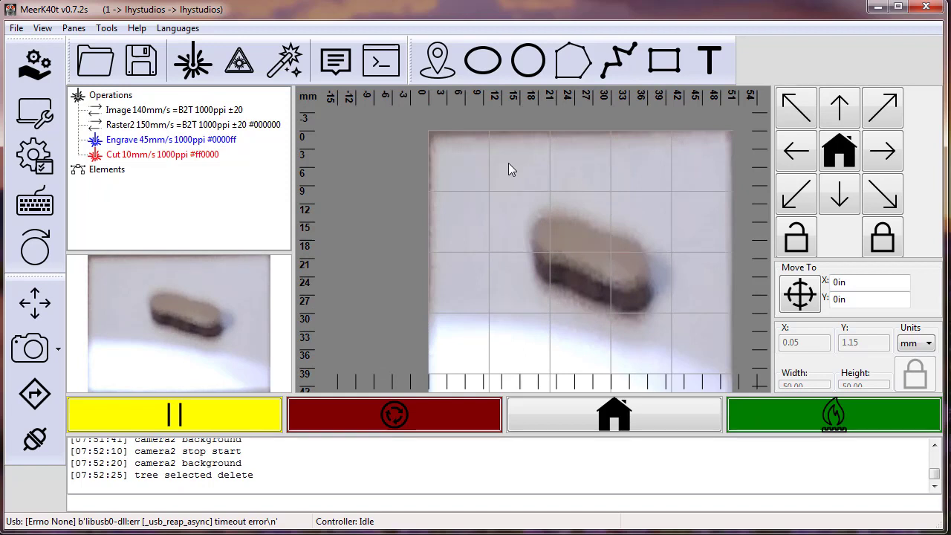
Create 'Hello' text at scale 5, move it onto the part and rotate it to match.
click(241, 502)
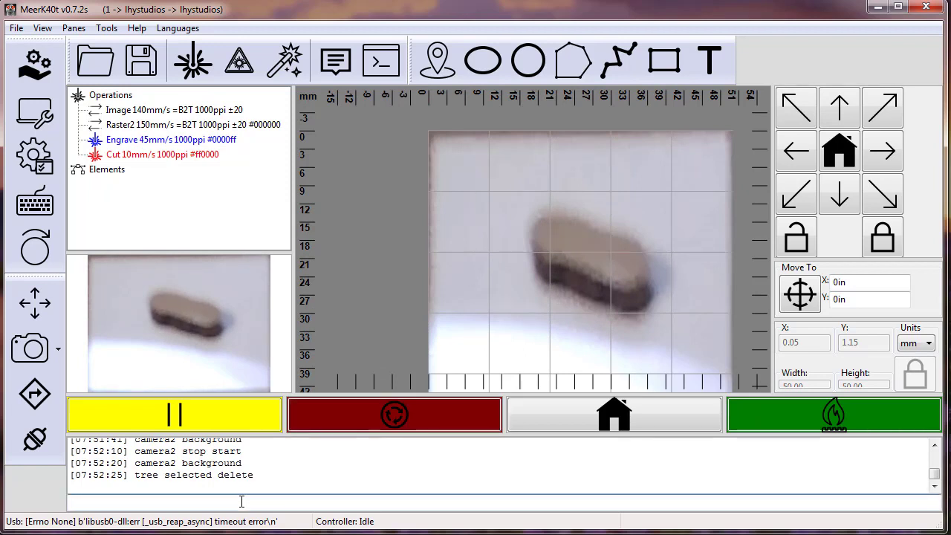
text(text "Hello" )
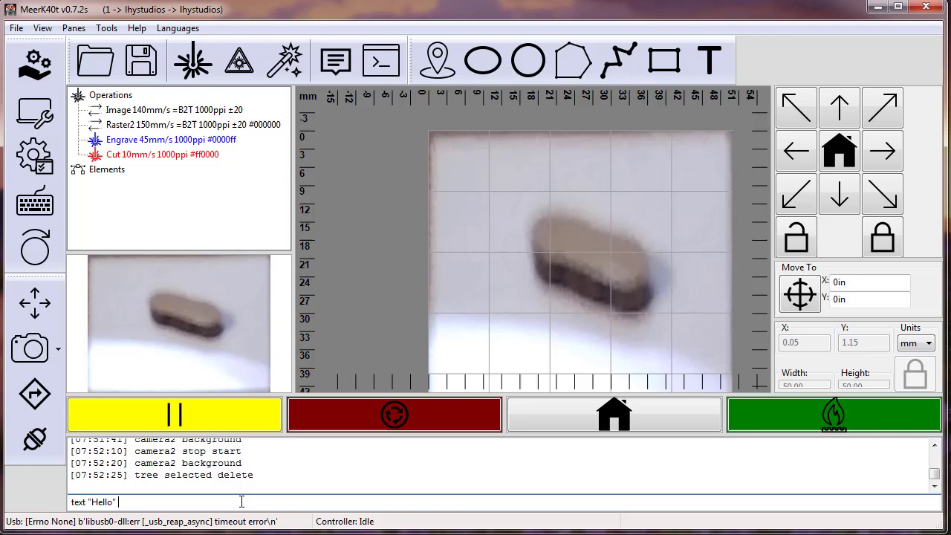
text(scale)
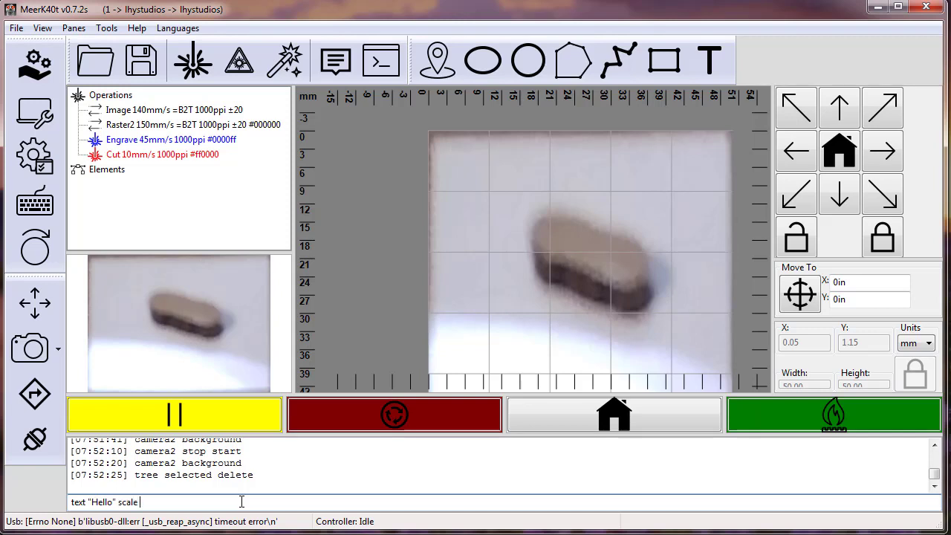
text( 5)
key(Return)
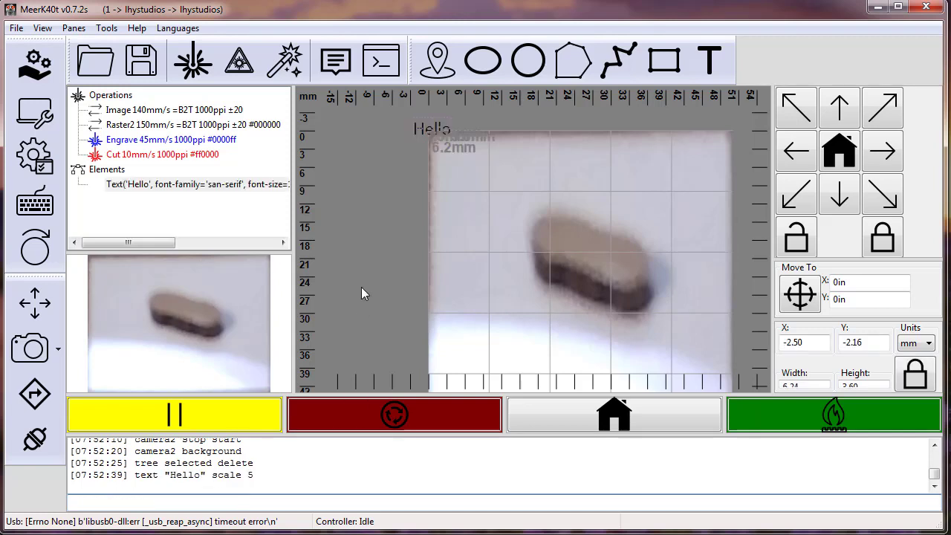
drag(430, 129, 584, 249)
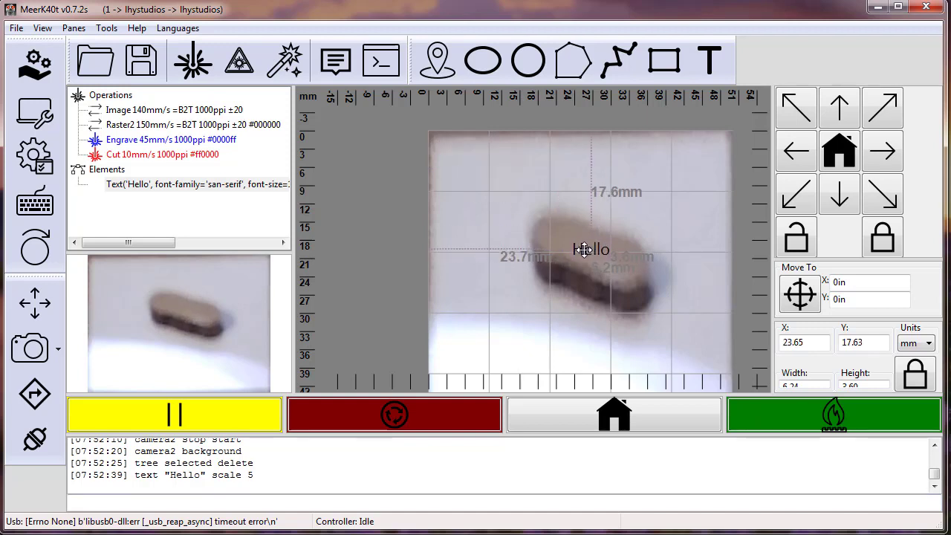
key(r)
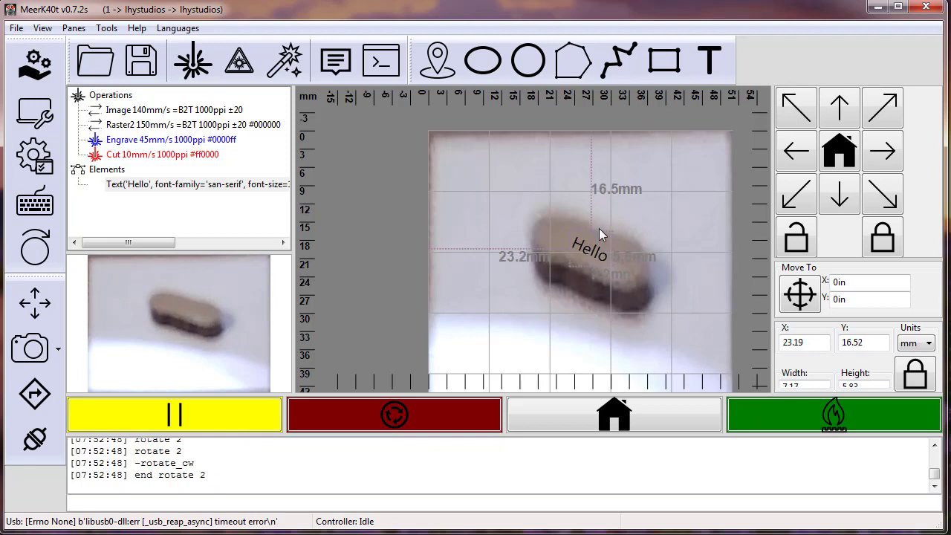
drag(592, 256, 594, 253)
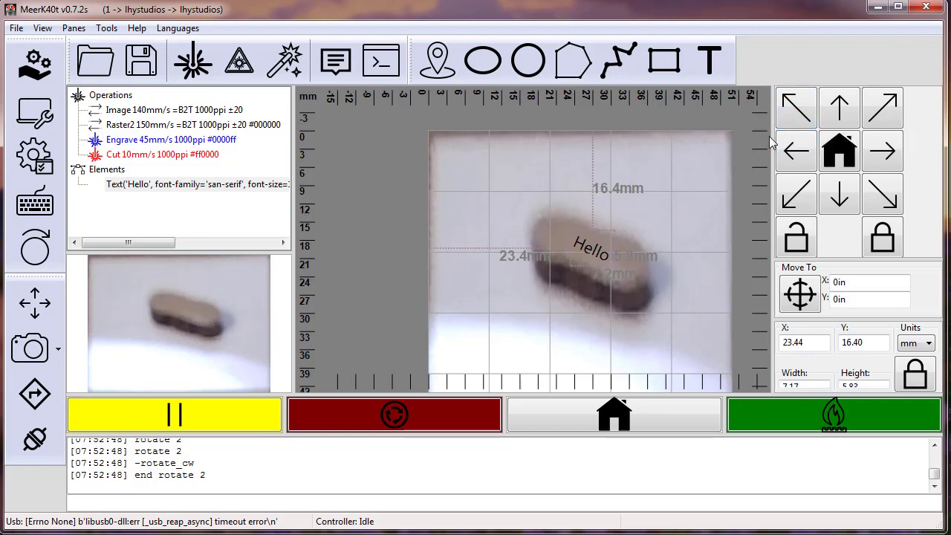
Assign the Hello text to the Raster2 operation.
click(129, 184)
drag(142, 186, 144, 128)
click(176, 127)
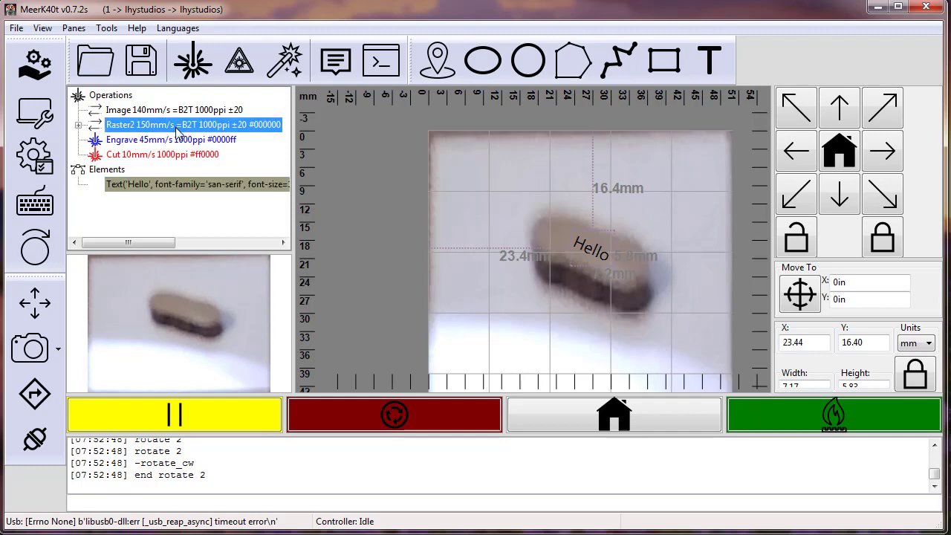
Set Raster2 to 300 mm/s speed and 300 ppi power, then send the job with One Touch.
double_click(177, 126)
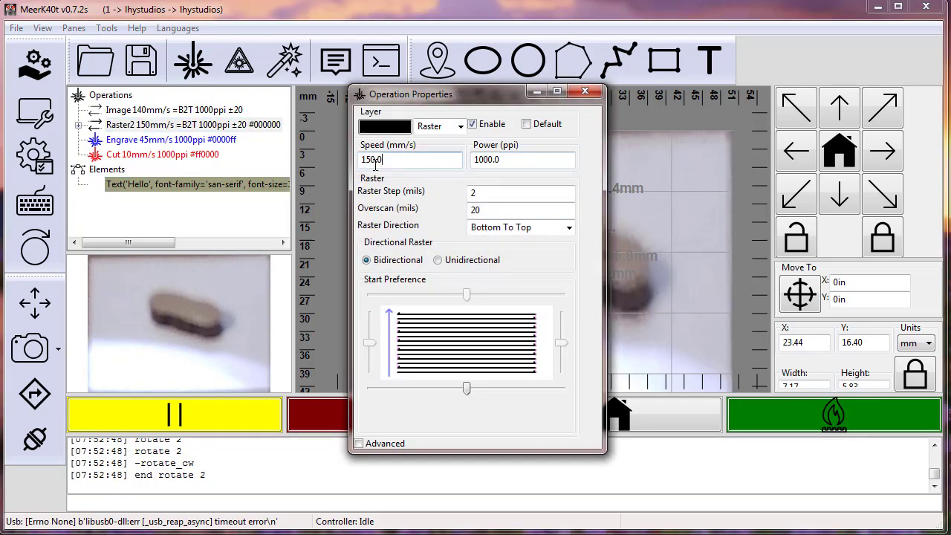
text(300)
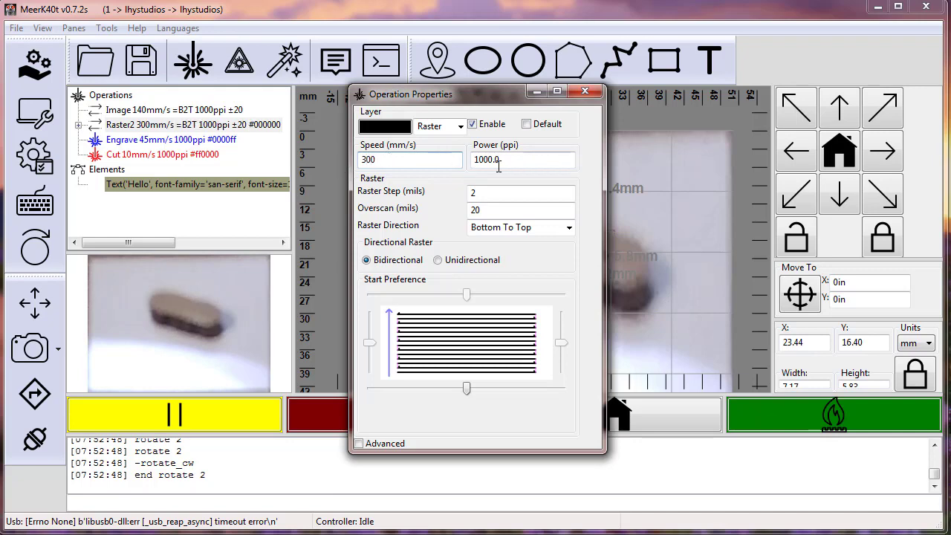
key(Tab)
text(300)
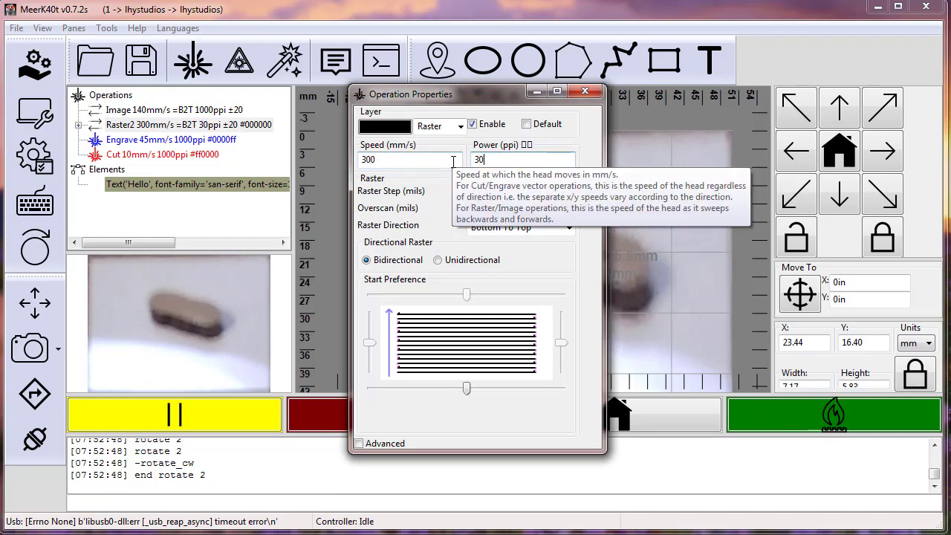
click(585, 91)
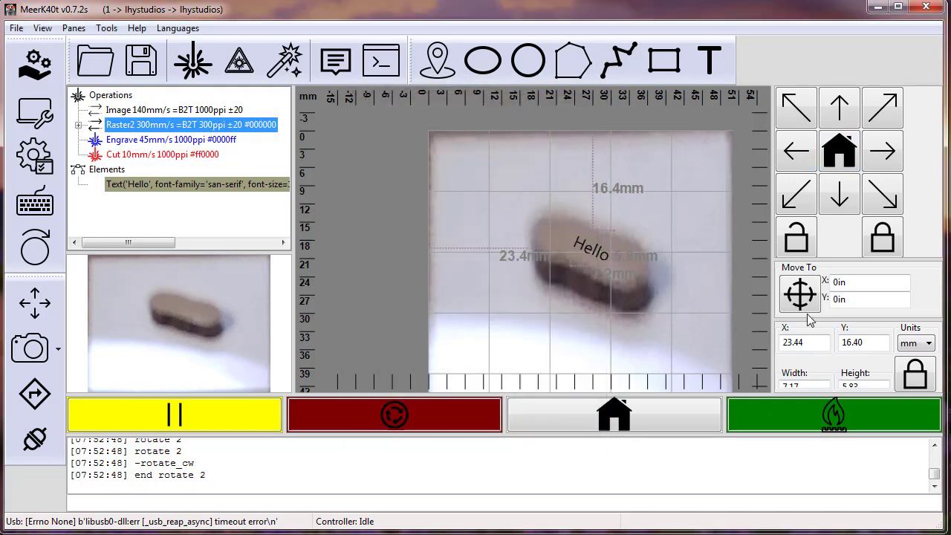
click(832, 414)
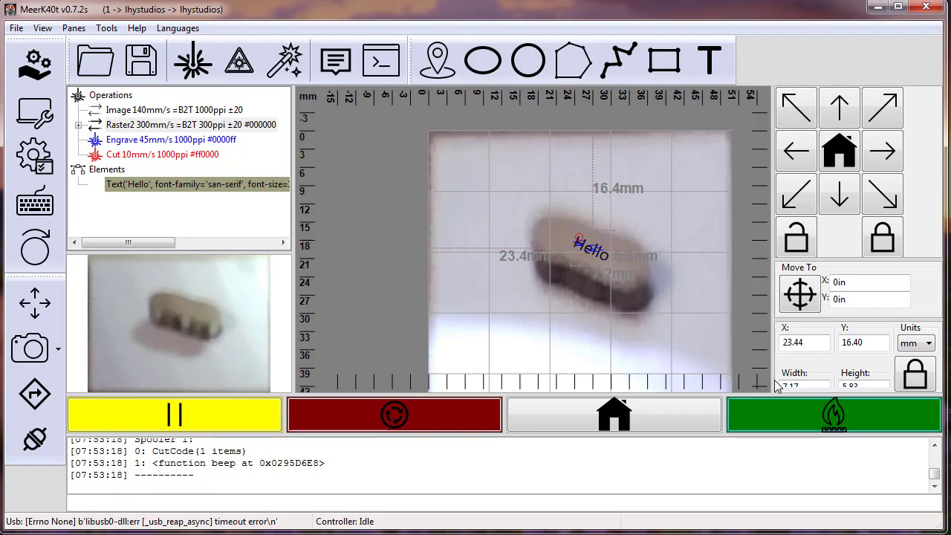
Change the Raster2 power back to 1000 ppi.
click(179, 127)
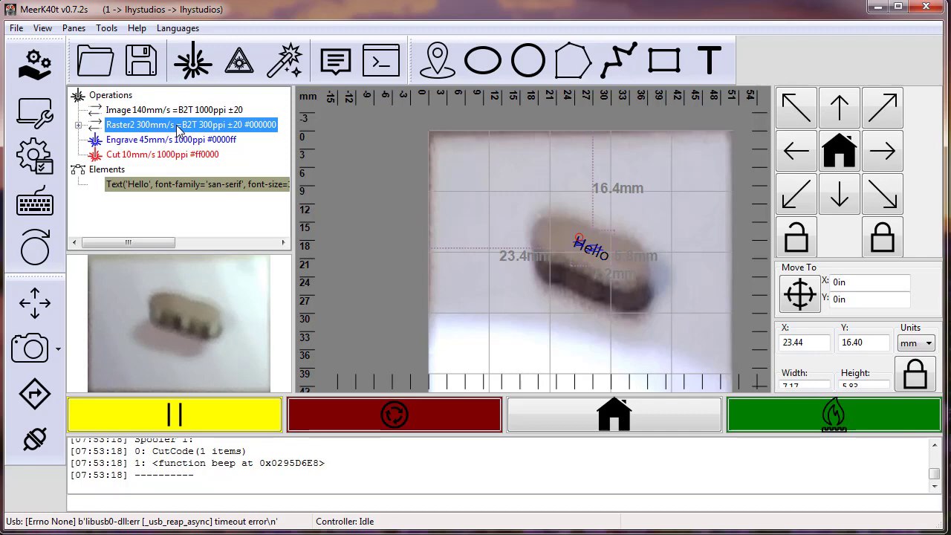
double_click(178, 127)
double_click(531, 159)
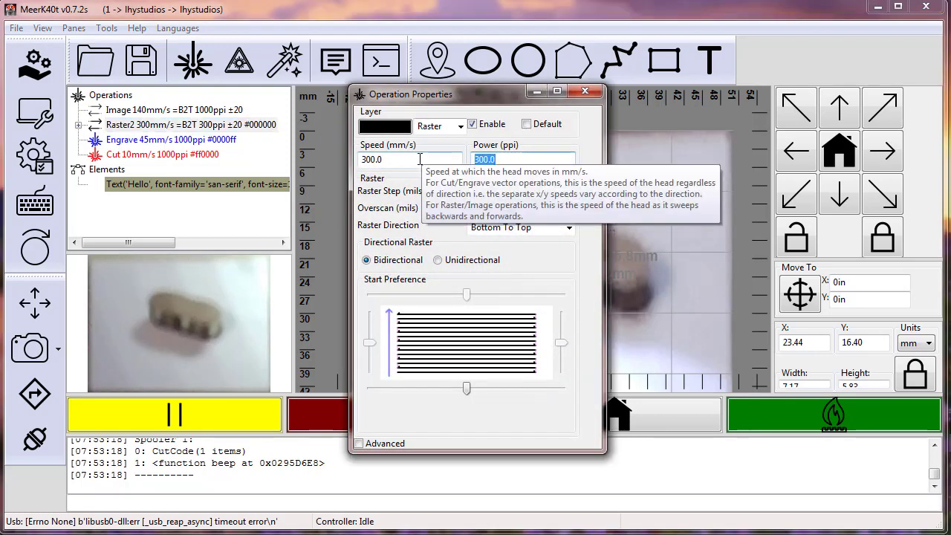
text(1000)
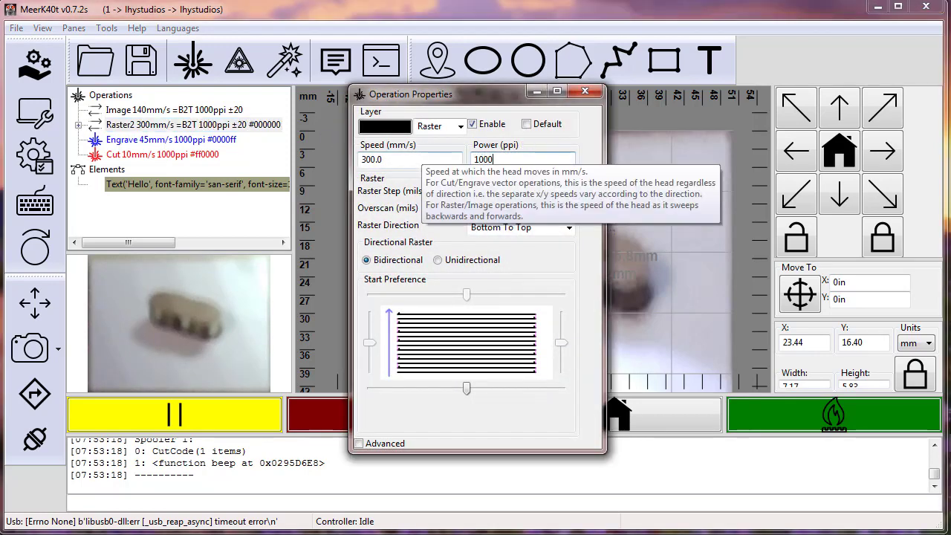
click(585, 90)
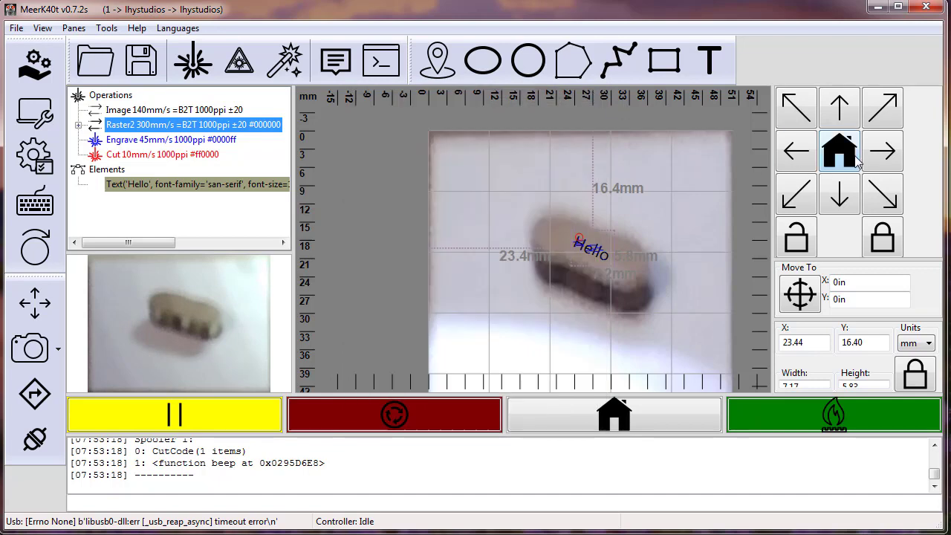
Burn the Hello job again and refresh the camera background twice.
click(832, 414)
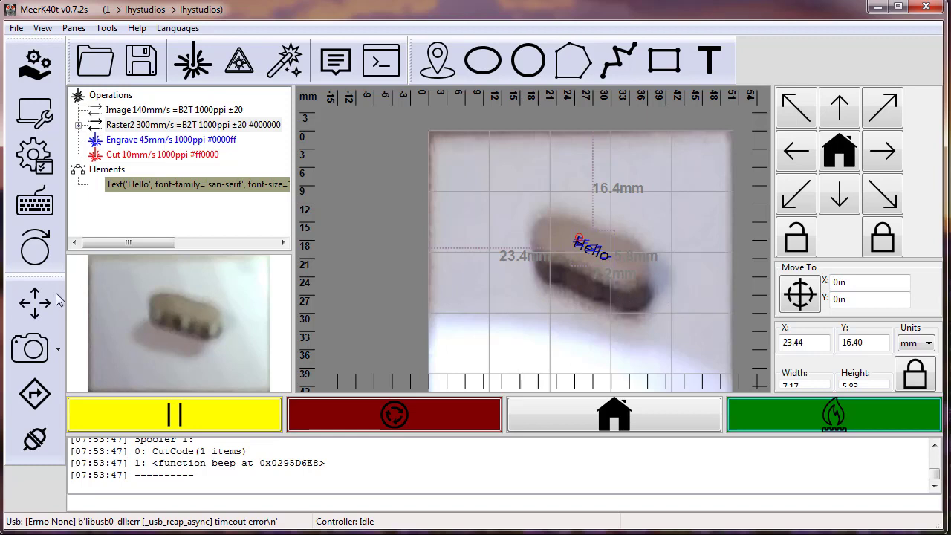
click(154, 331)
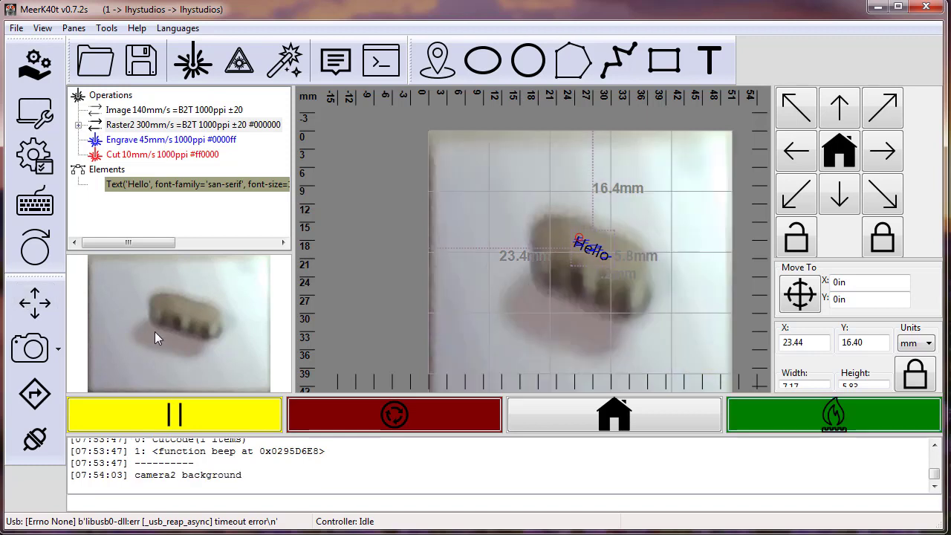
click(155, 332)
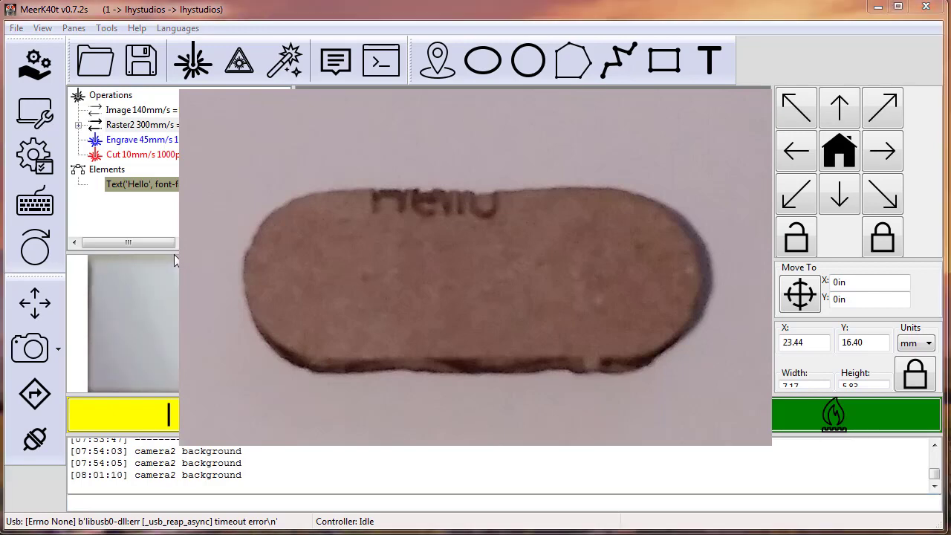
Bring up the camera context menu on the background preview pane.
right_click(156, 305)
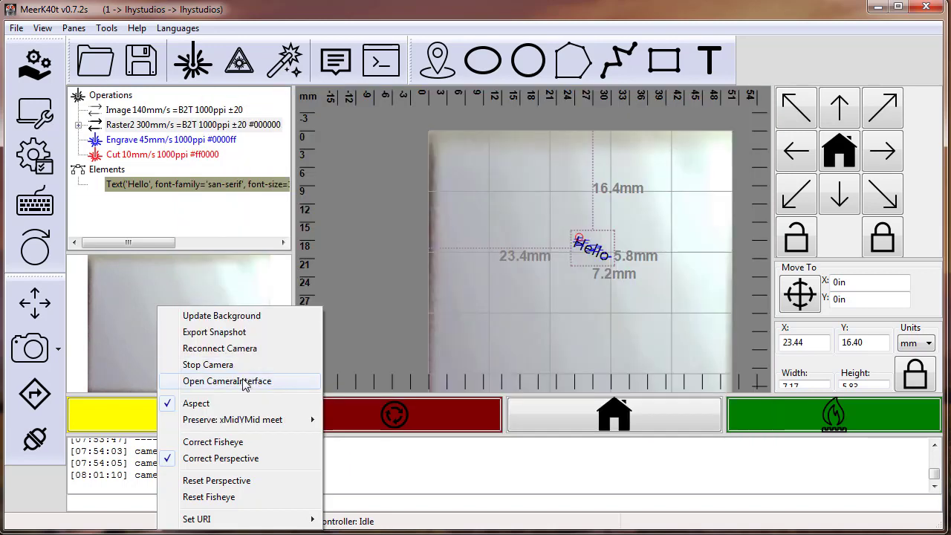
Open the CameraInterface live feed of the bed and home the laser head.
click(241, 382)
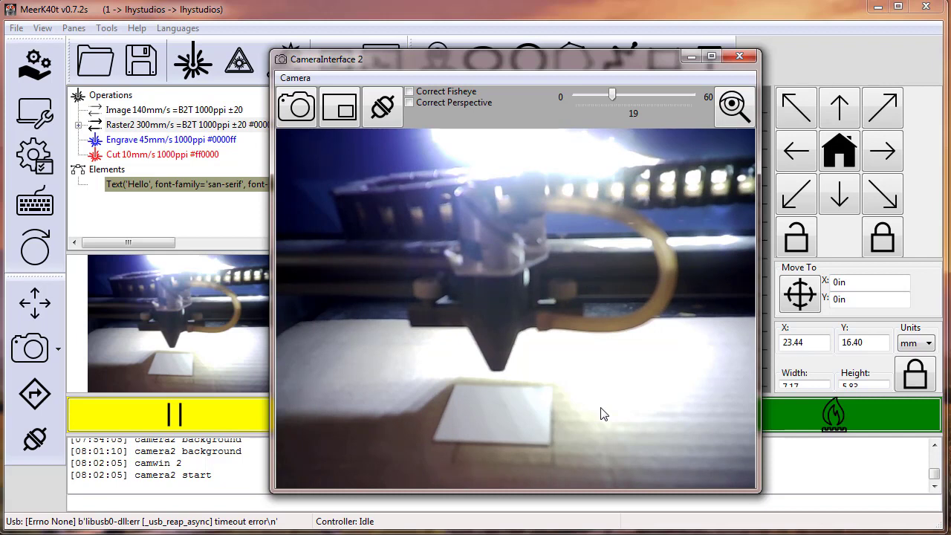
click(838, 151)
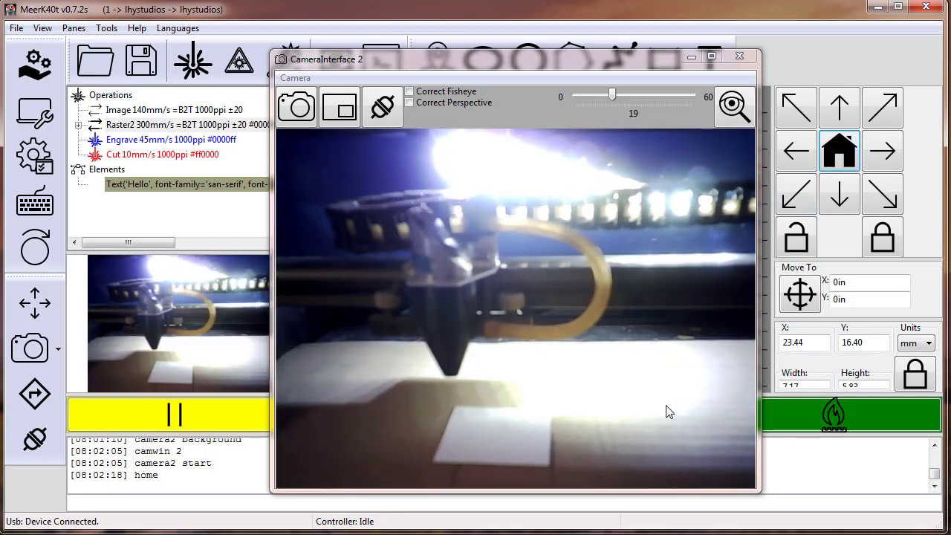
Drag the yellow, blue, red and green perspective markers onto the white card's corners.
click(469, 104)
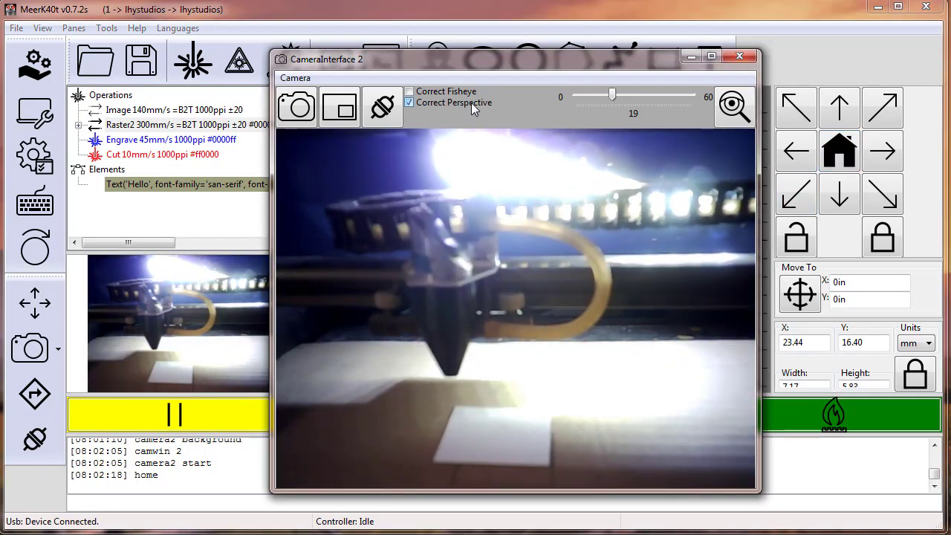
click(471, 103)
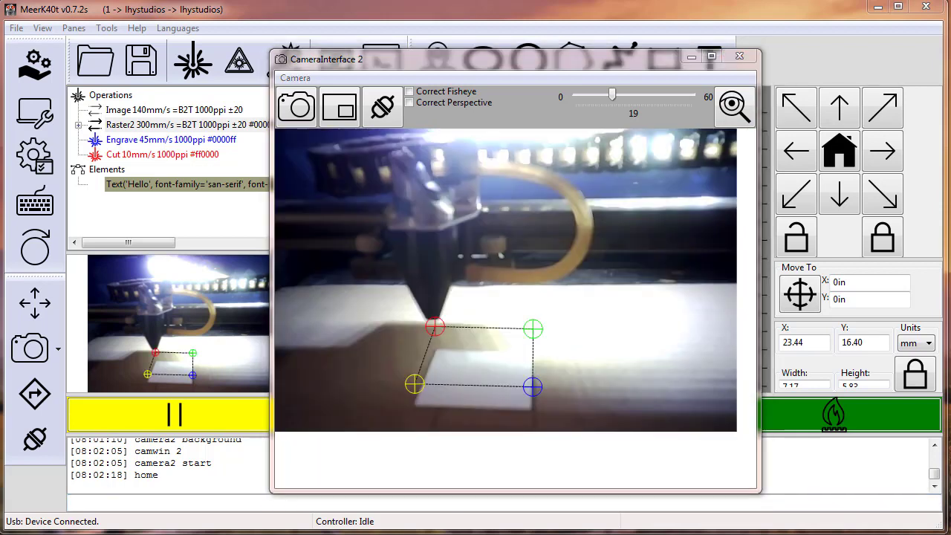
drag(414, 384, 413, 407)
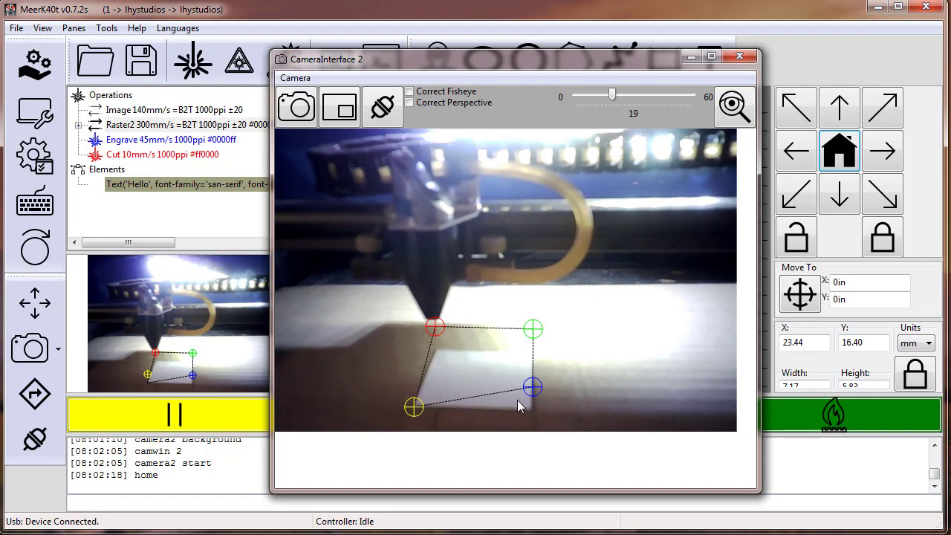
drag(535, 387, 533, 413)
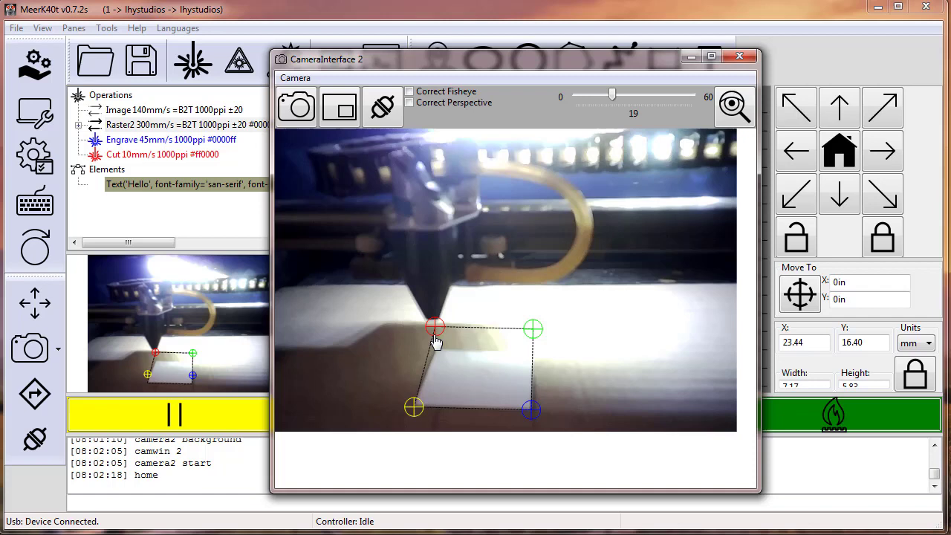
drag(435, 339, 437, 358)
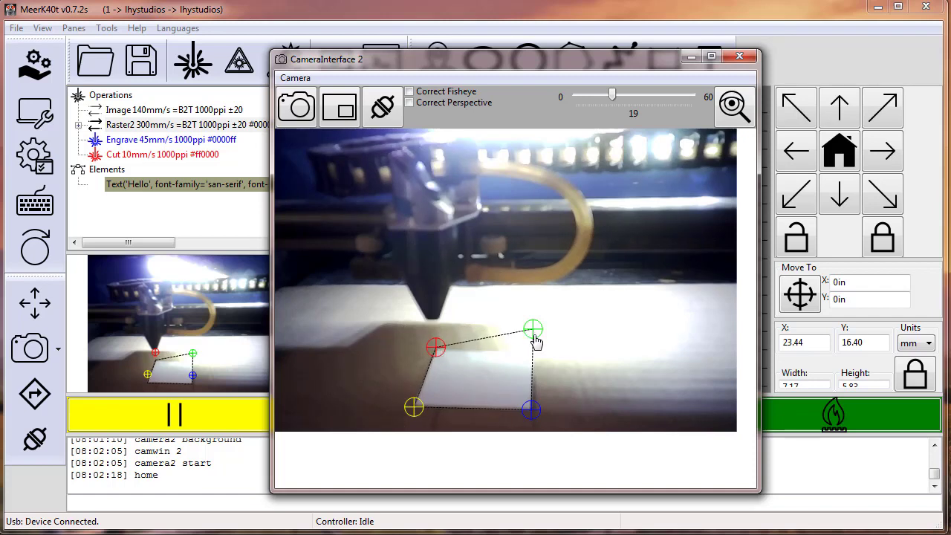
drag(536, 341, 531, 363)
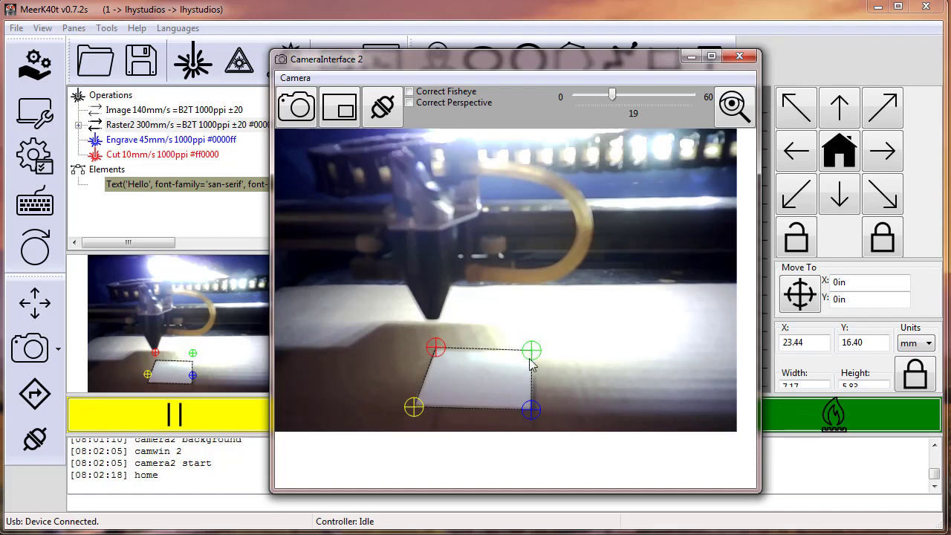
Jog the head up-left, fine-tune the green and yellow markers, and enable Correct Perspective.
scroll(532, 364, up, 5)
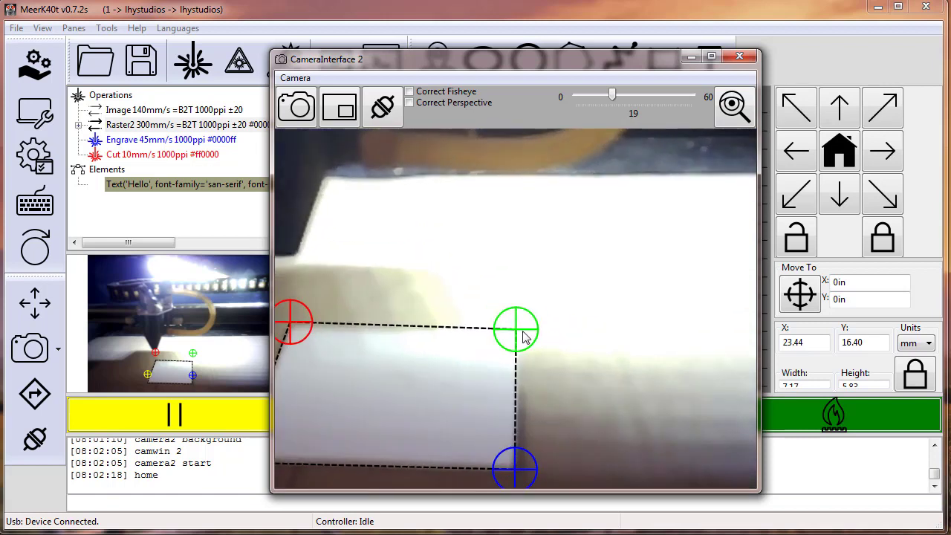
click(798, 112)
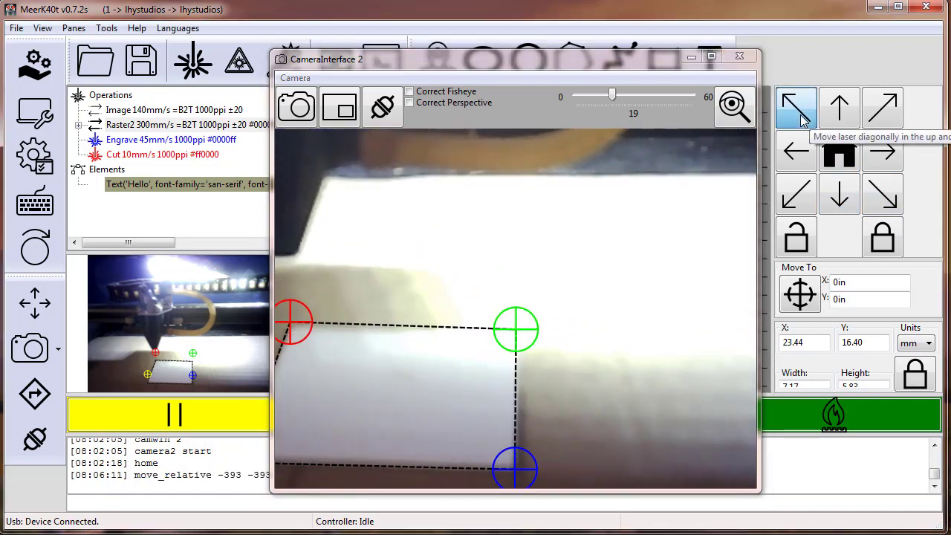
click(801, 118)
click(802, 118)
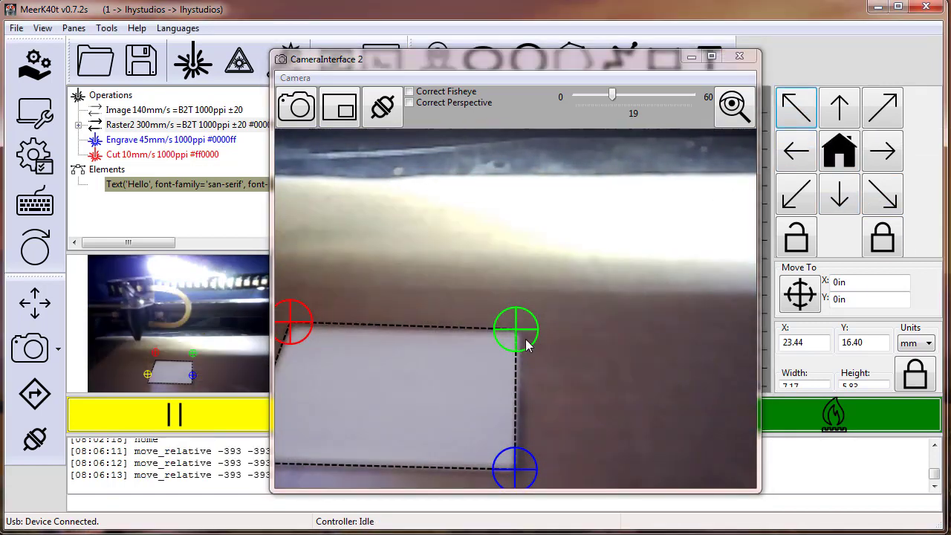
drag(526, 345, 518, 345)
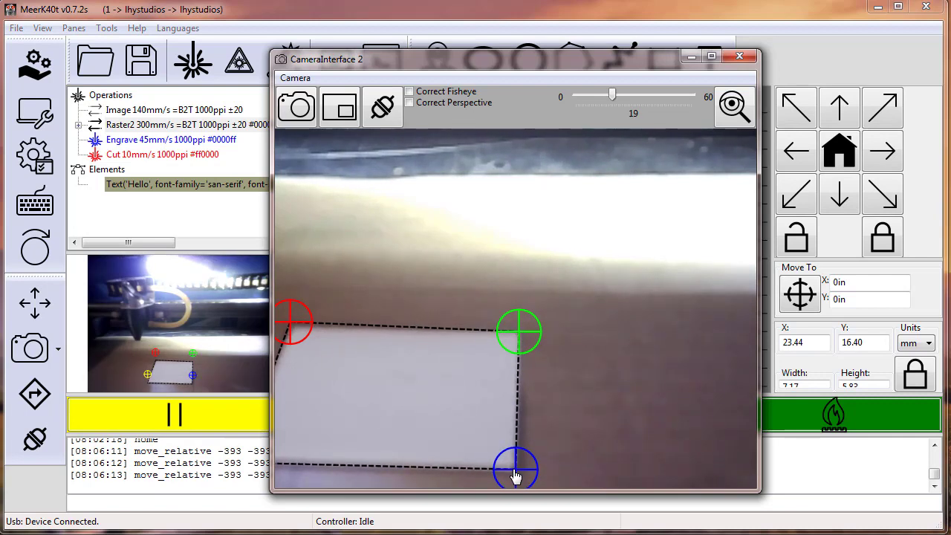
drag(588, 382, 699, 304)
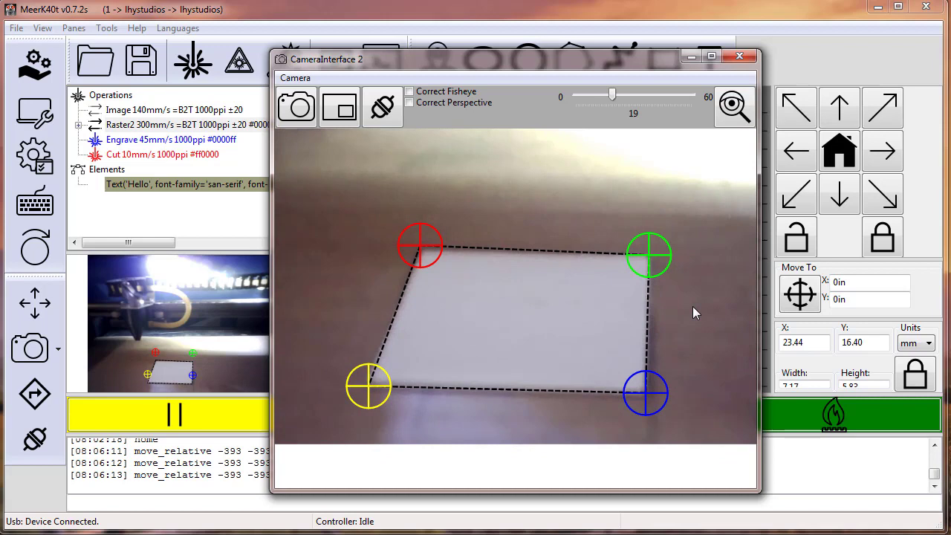
drag(369, 387, 368, 392)
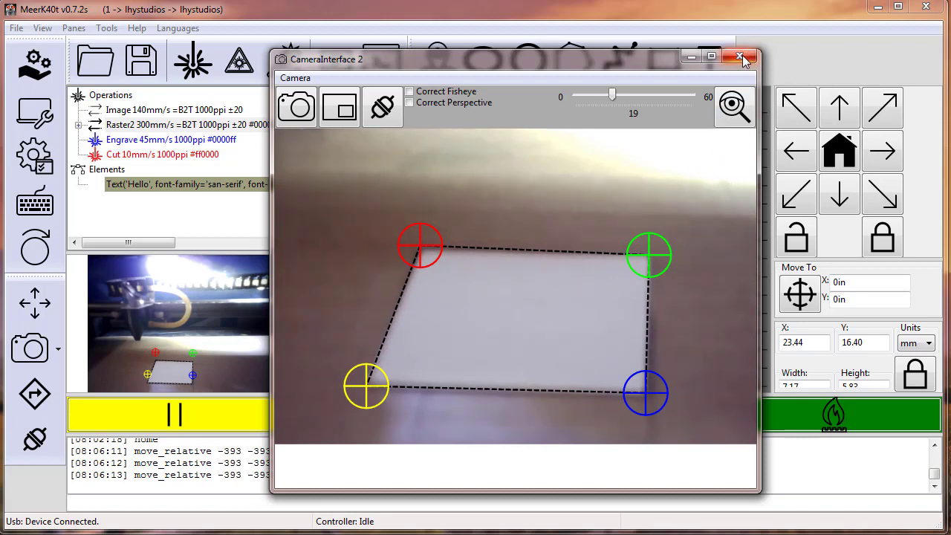
click(464, 106)
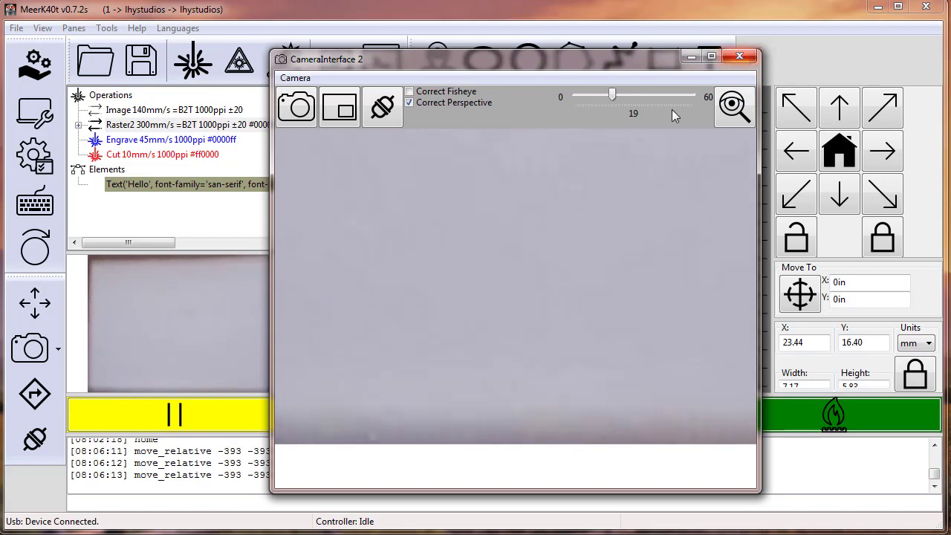
Stop Camera 2, close the camera window, and widen the canvas pane slightly.
right_click(548, 185)
click(558, 195)
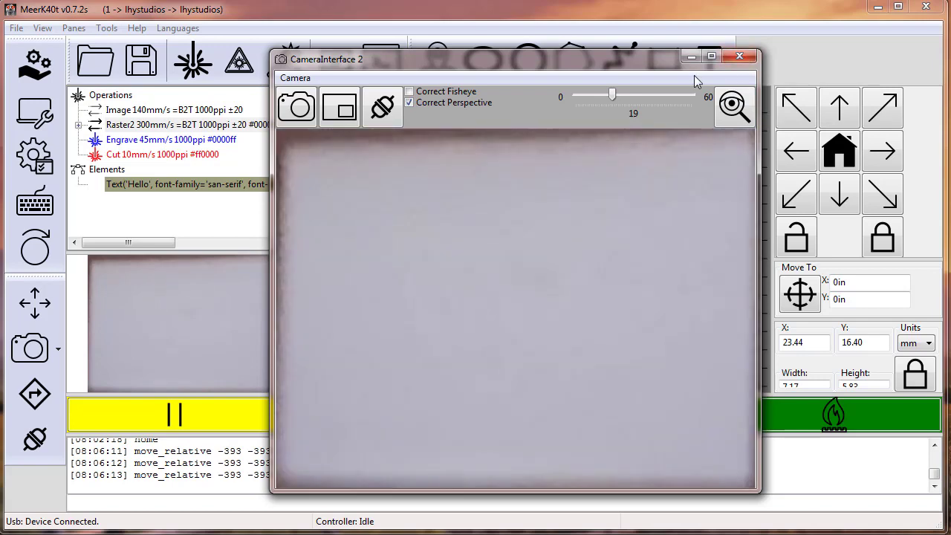
click(740, 55)
right_click(174, 298)
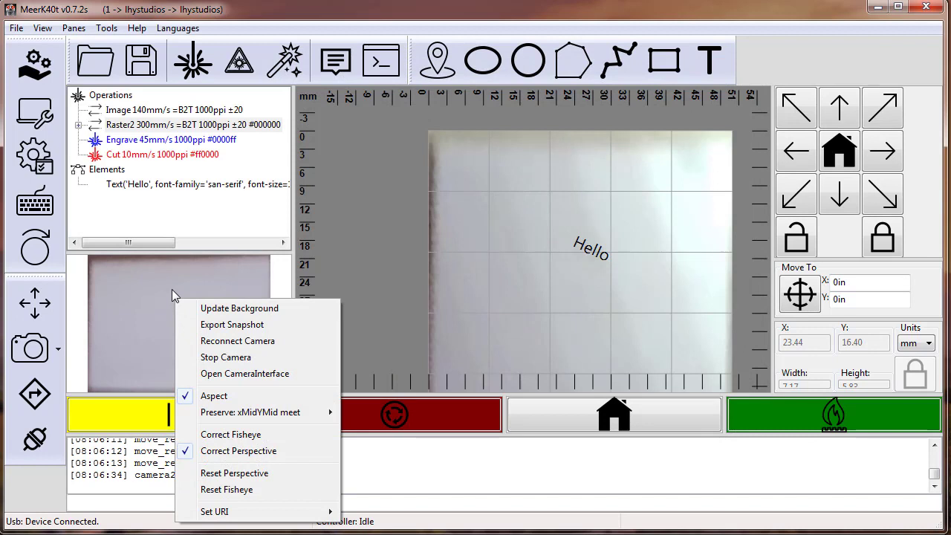
click(135, 278)
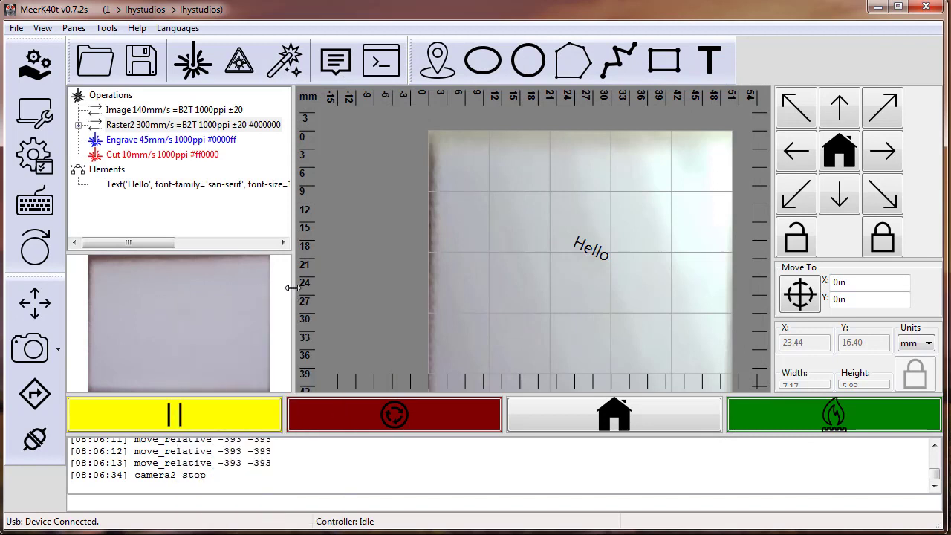
drag(291, 287, 287, 288)
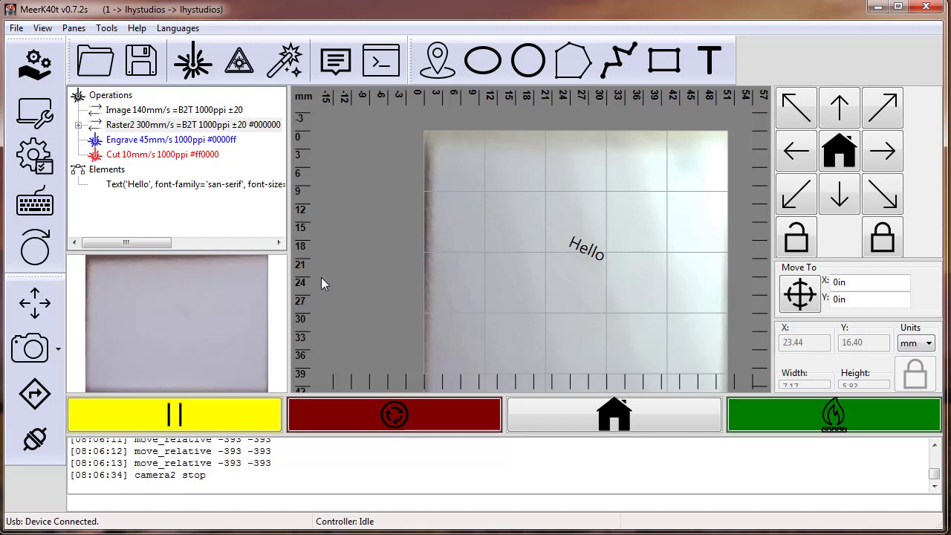
Reconnect the camera and update the canvas background with its image.
right_click(200, 311)
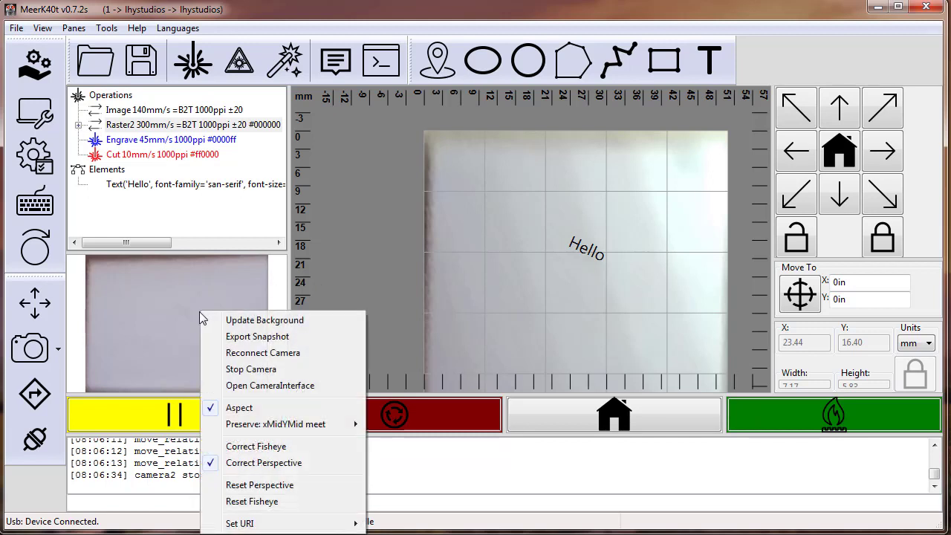
click(247, 354)
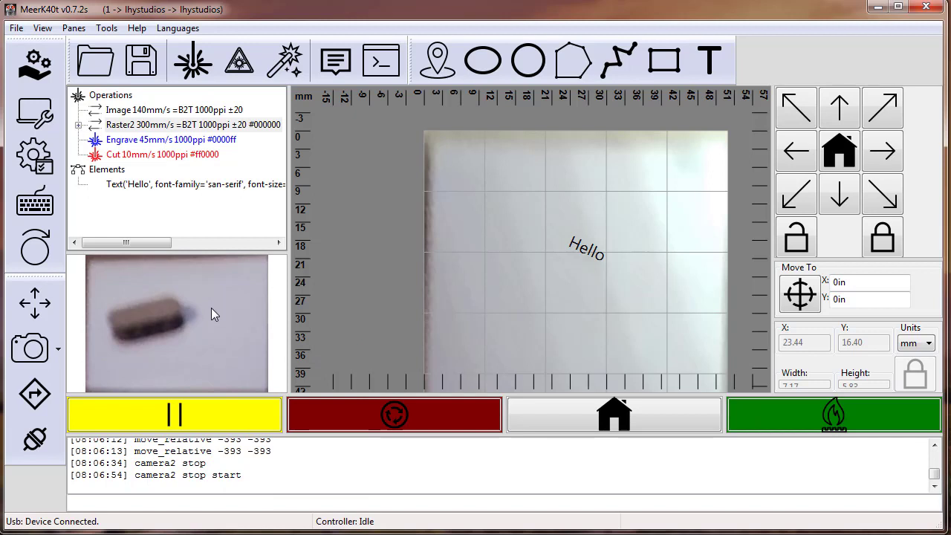
right_click(211, 307)
click(261, 355)
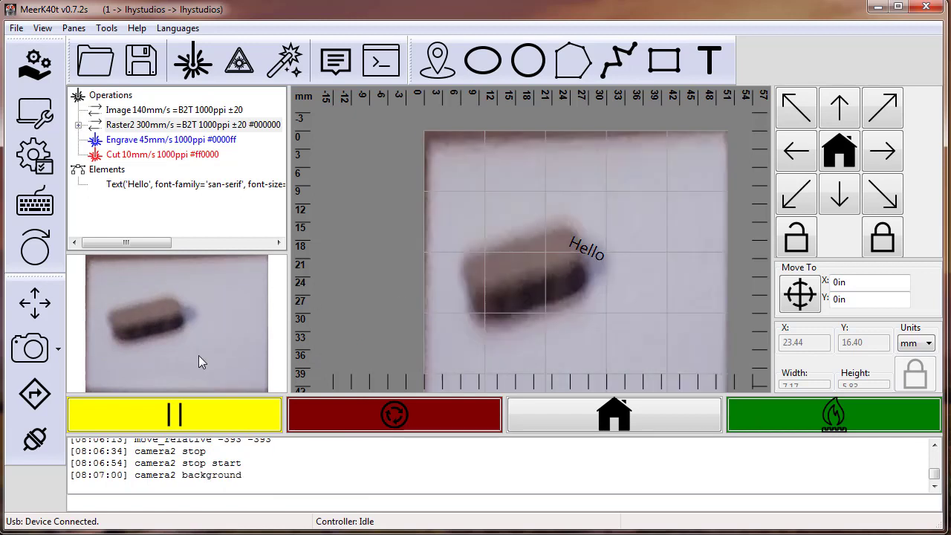
Select the Hello text and rotate it clockwise to align with the part.
click(588, 247)
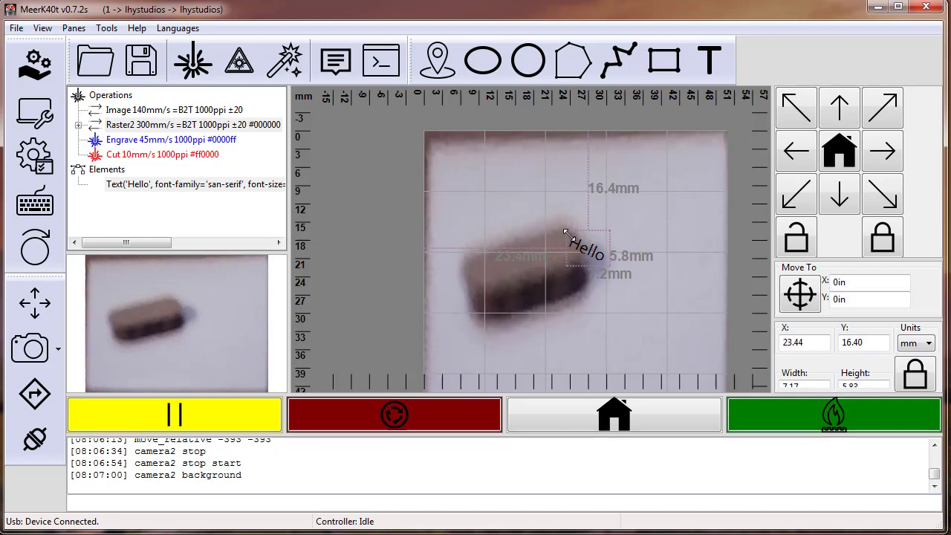
drag(565, 232, 532, 275)
key(alt+KP_Add)
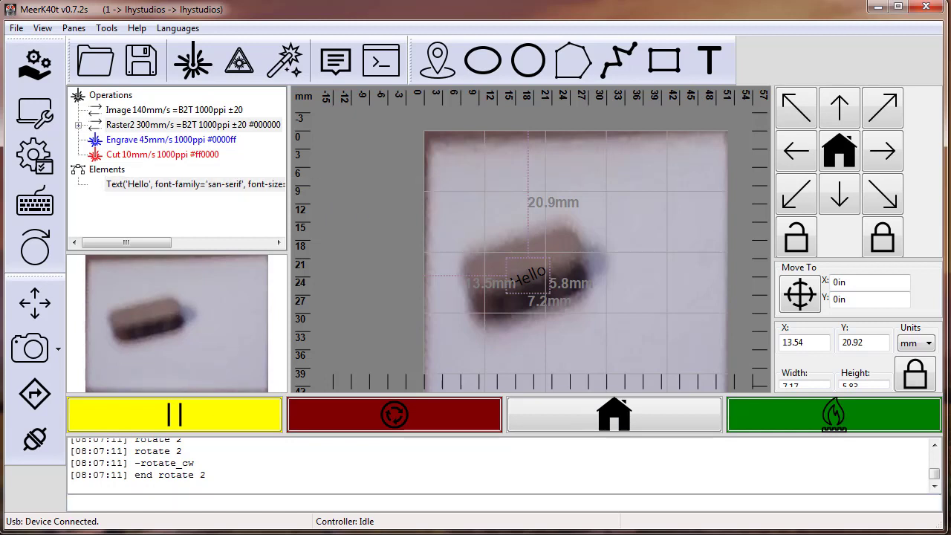
Engrave Hello via One Touch, refresh the background, and move the text to 12.80, 20.55 mm.
click(852, 410)
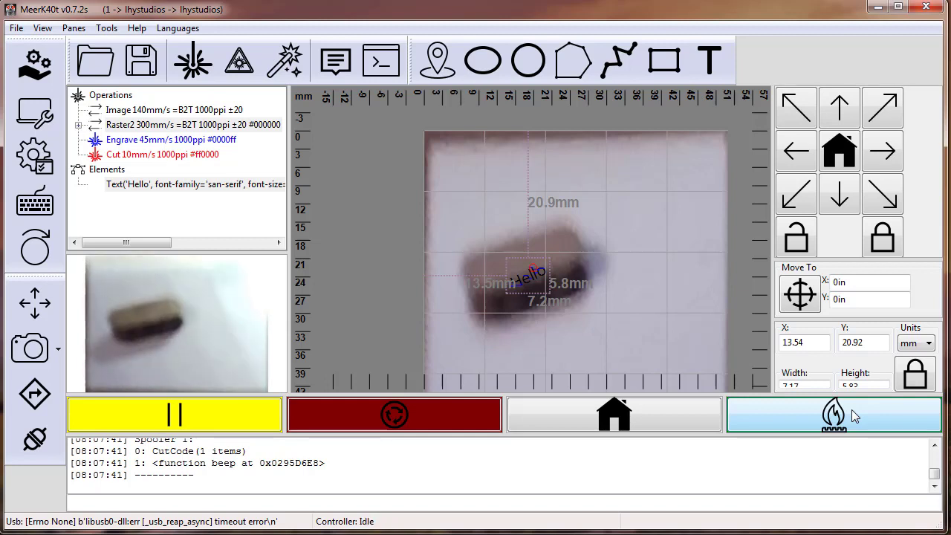
click(201, 313)
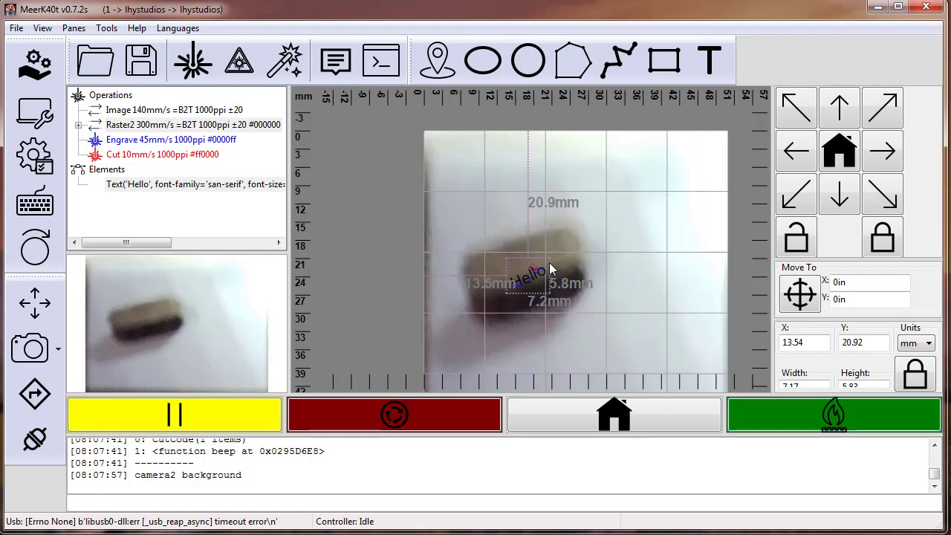
drag(530, 275, 638, 216)
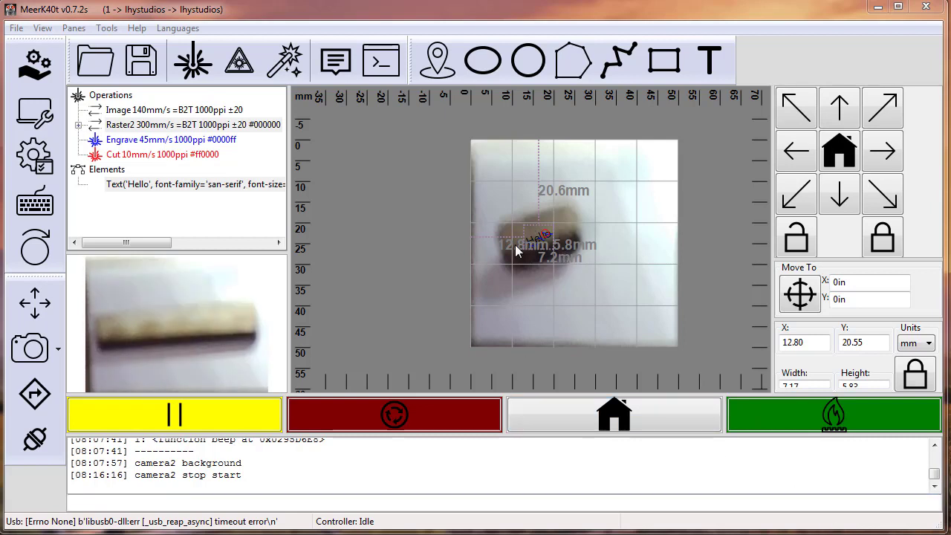
Refresh the background to show the new bar part and delete the Hello text.
double_click(240, 360)
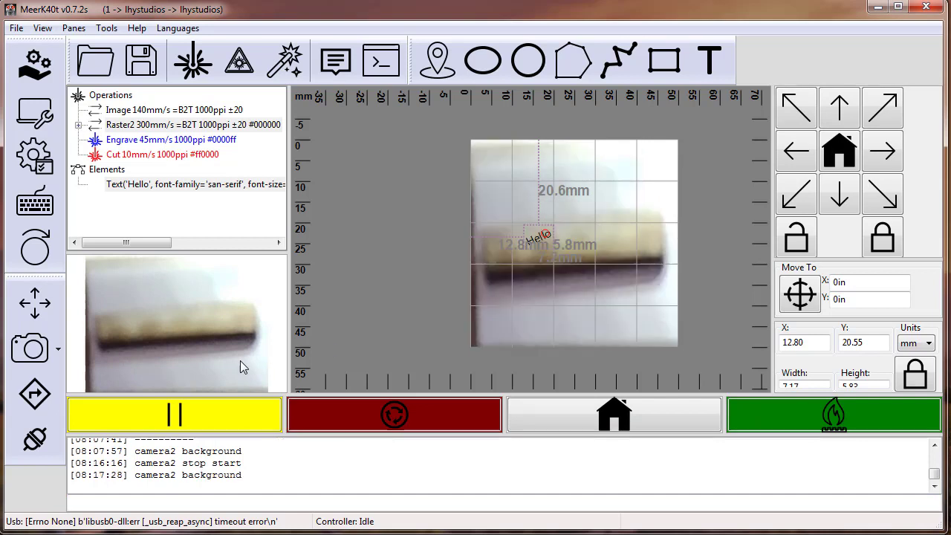
drag(492, 169, 642, 328)
key(Delete)
Create the text 'Arms are heavy' at scale 7 with a console text command.
click(319, 504)
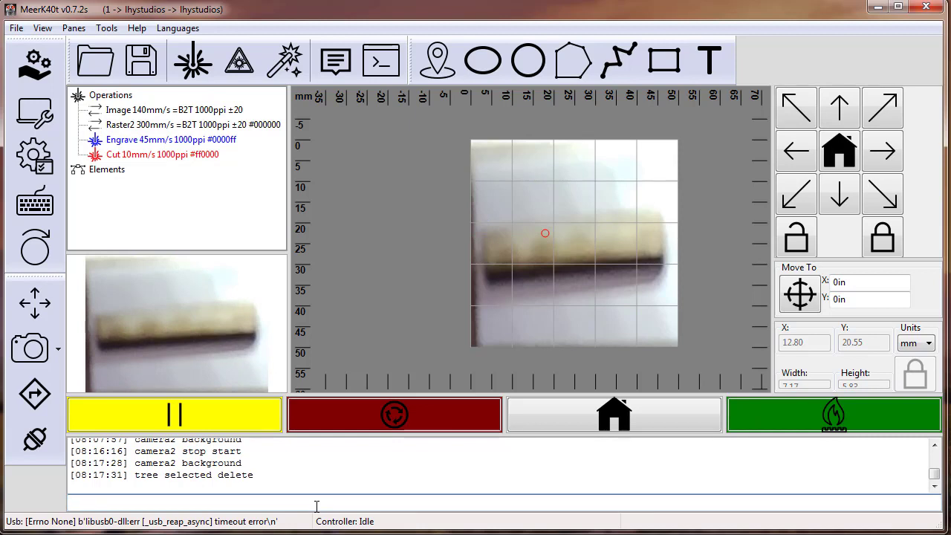
text(text "Arms ar)
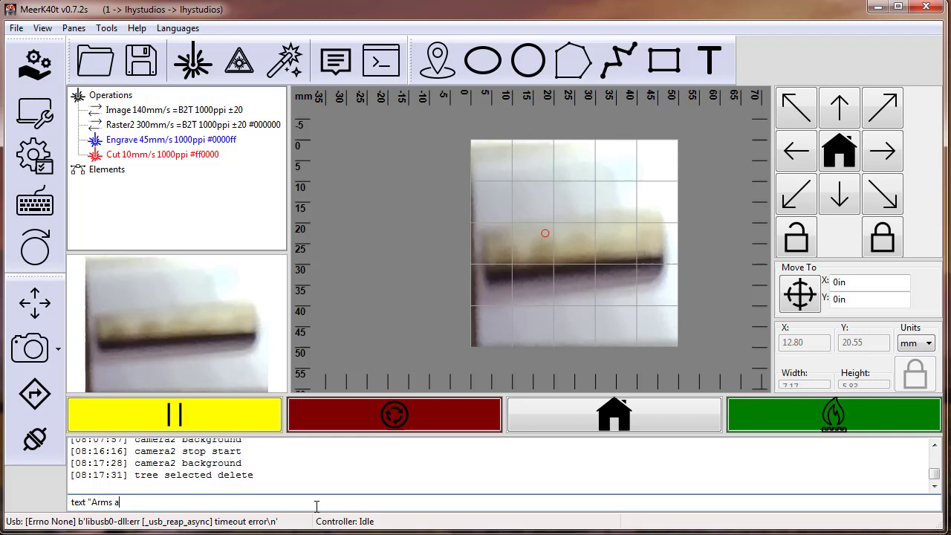
key(BackSpace)
key(BackSpace)
key(BackSpace)
key(BackSpace)
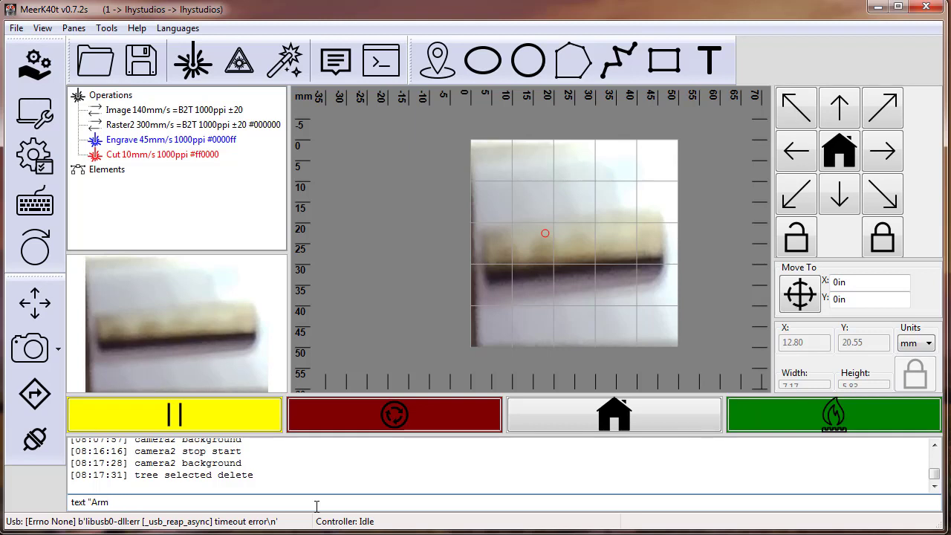
text(s are heavy" scale 7)
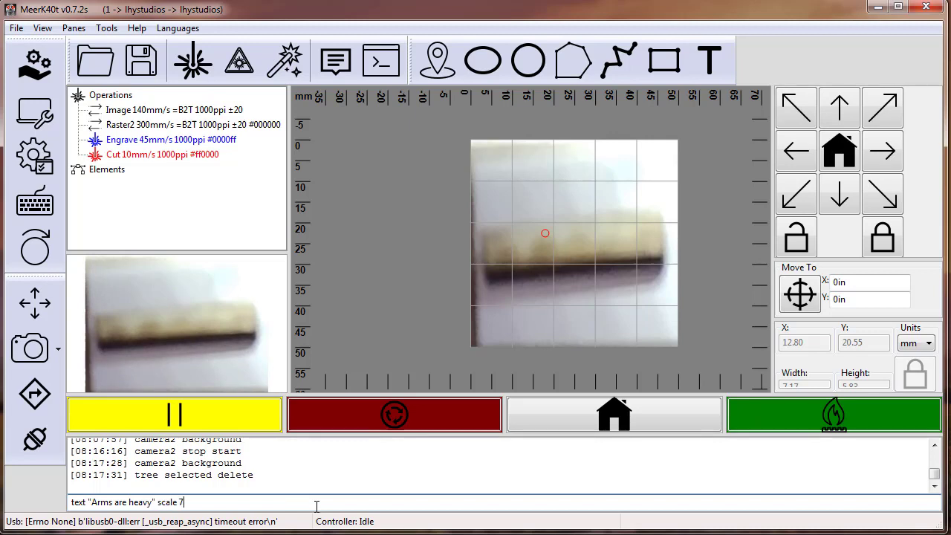
key(Return)
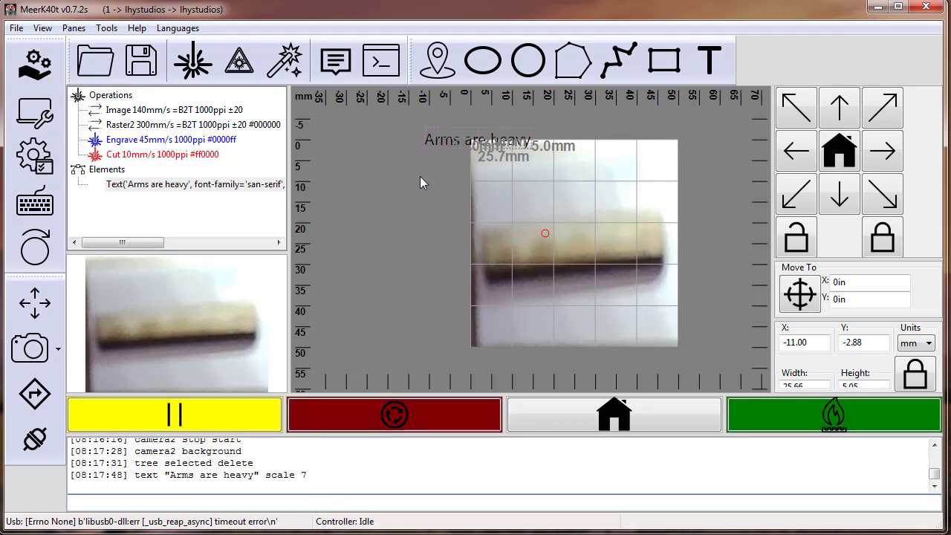
Move 'Arms are heavy' onto the bar, enlarge and angle it, then refresh the background.
drag(472, 164, 566, 274)
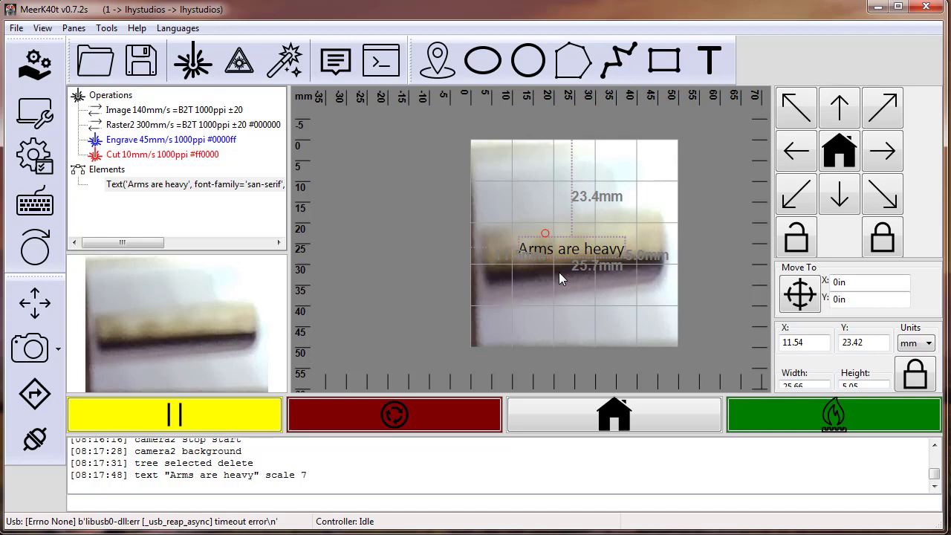
key(ctrl+equal)
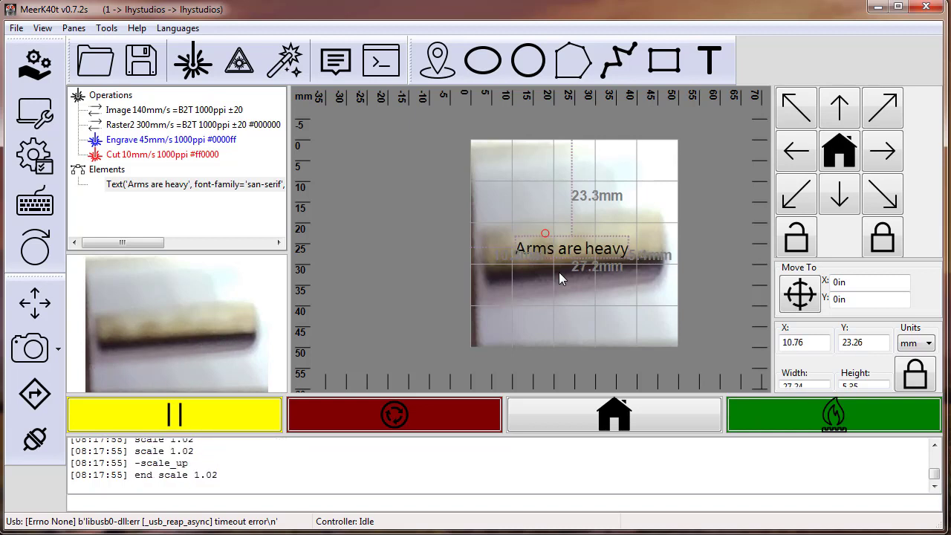
key(ctrl+bracketleft)
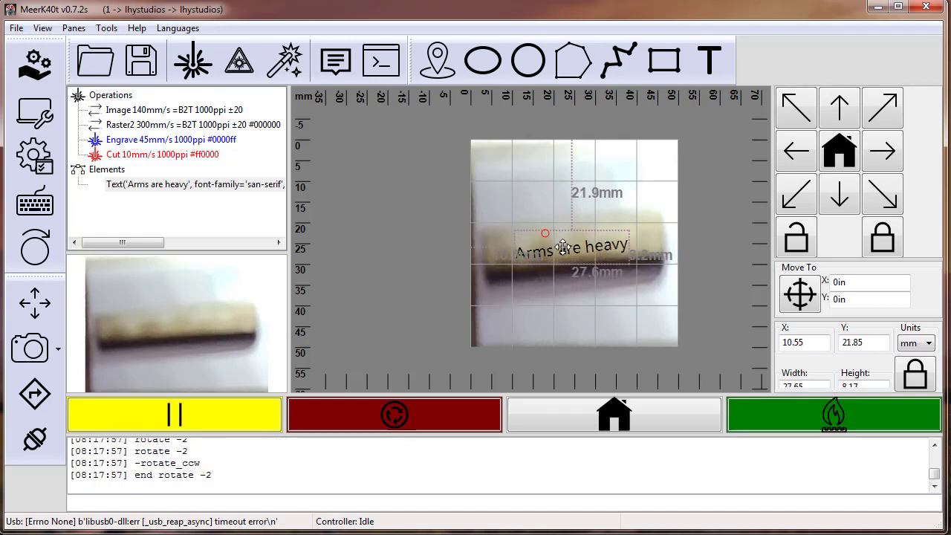
drag(564, 246, 570, 255)
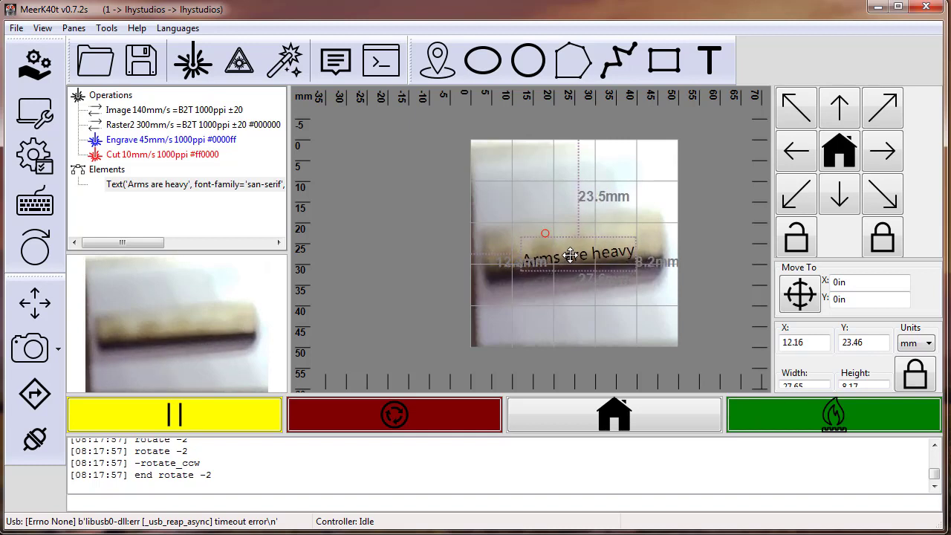
key(KP_Add)
key(KP_Divide)
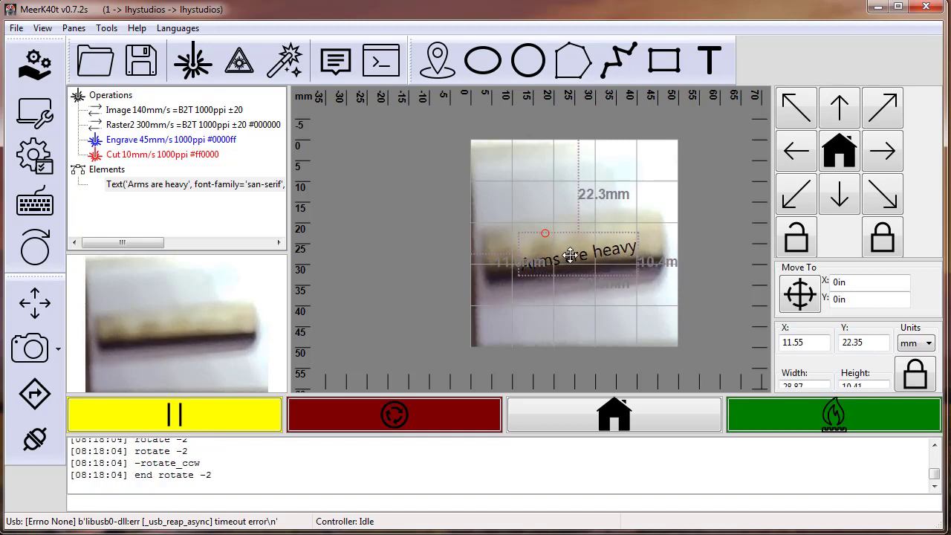
key(KP_Multiply)
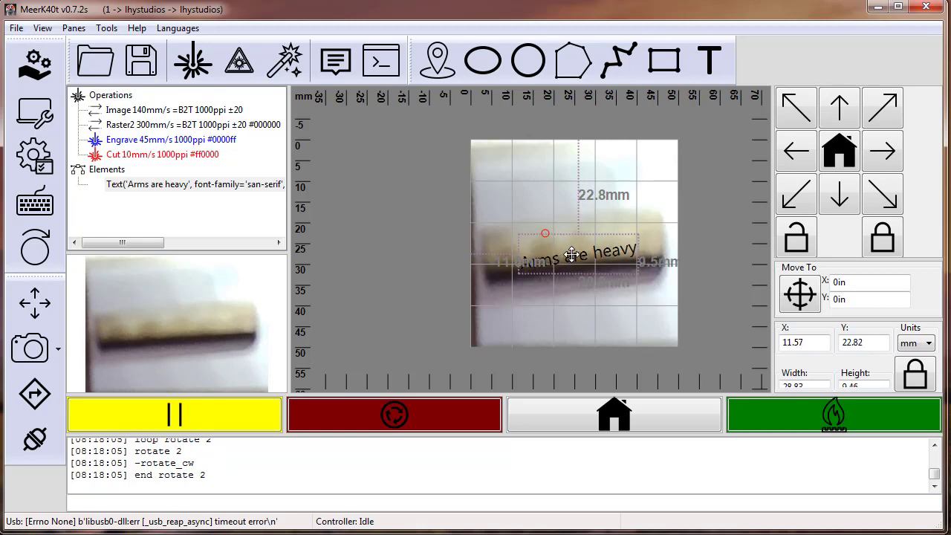
key(KP_Multiply)
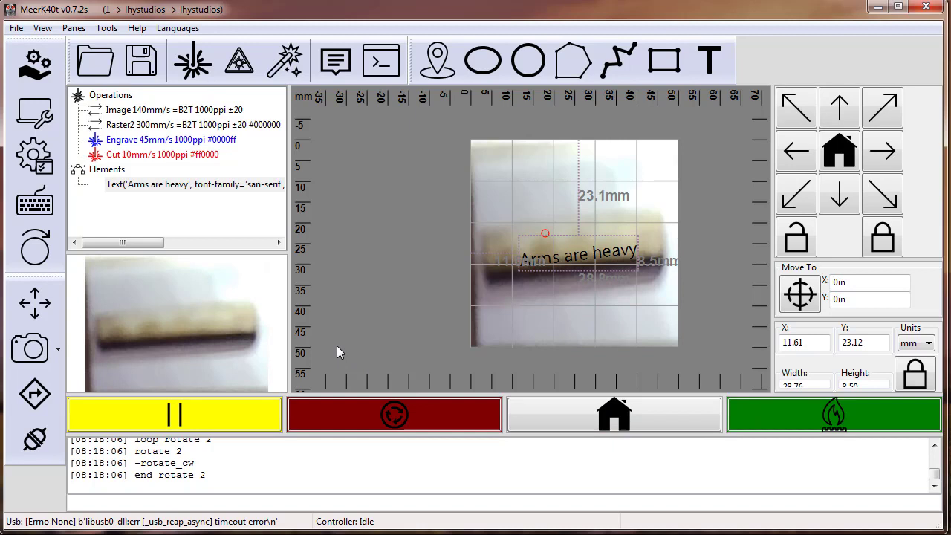
double_click(187, 344)
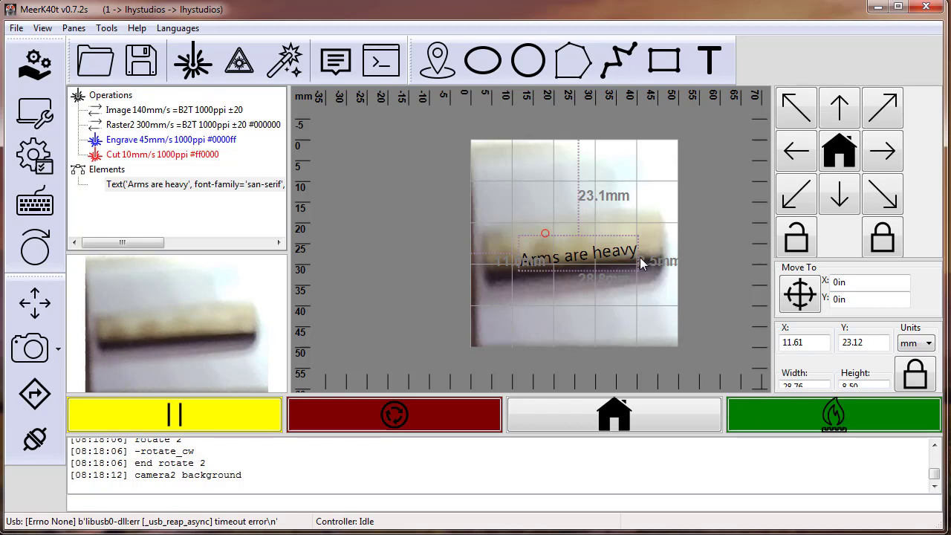
Home the laser head and fire a 50 ms short pulse from Navigation.
click(835, 160)
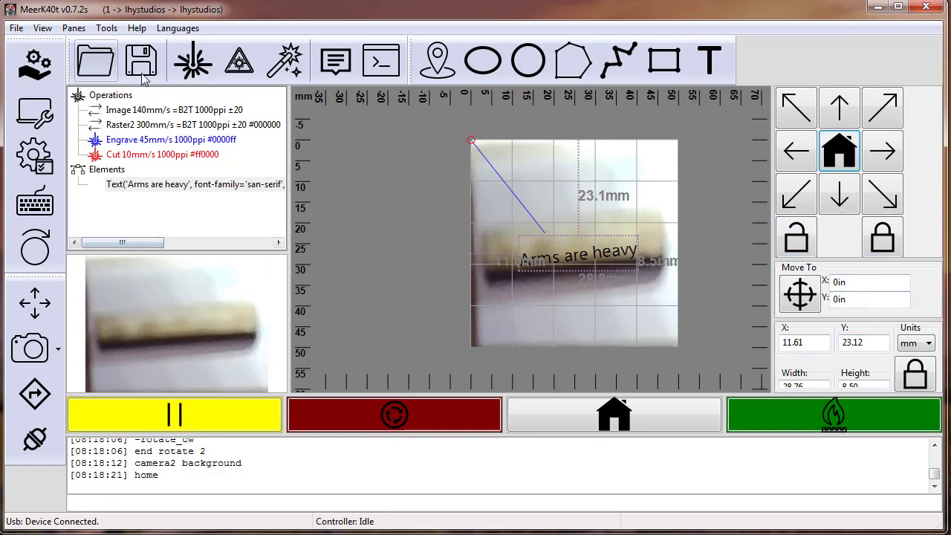
click(37, 303)
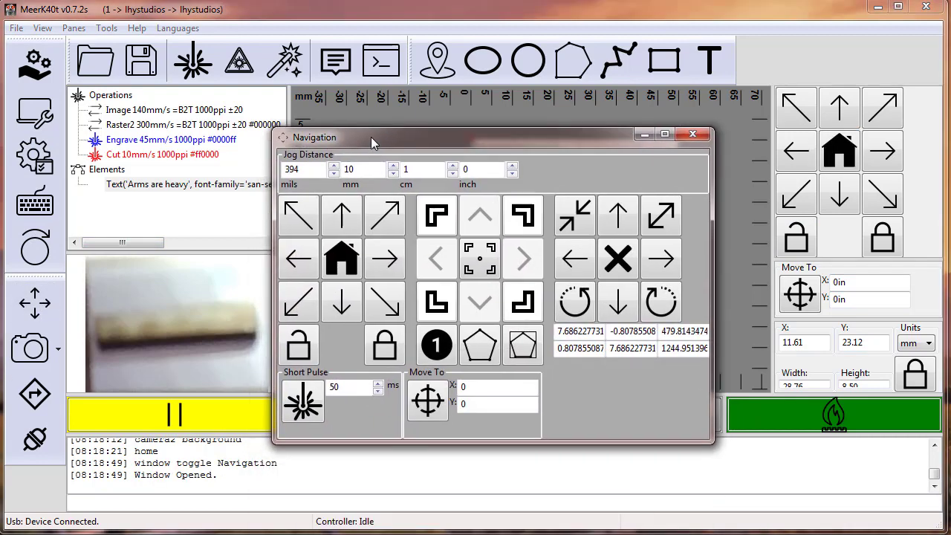
click(312, 403)
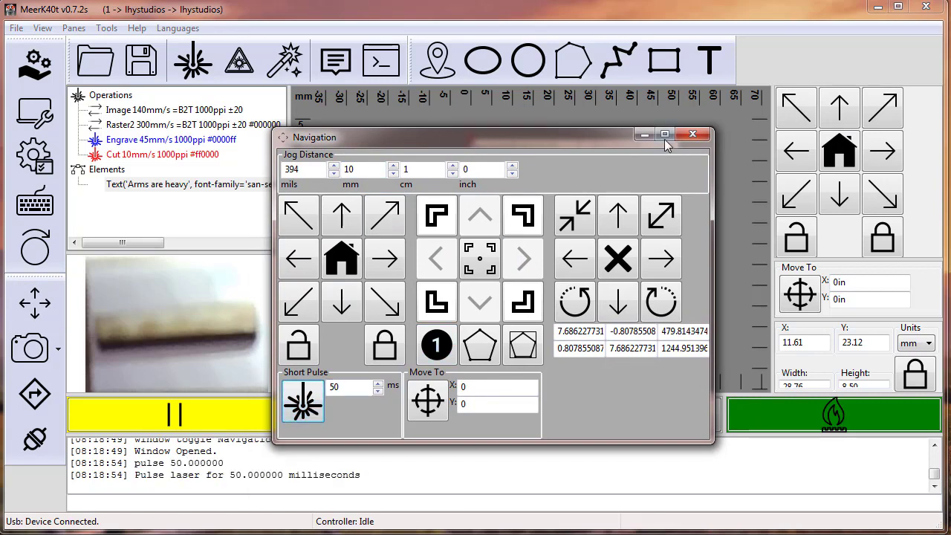
Close Navigation, select the 'Arms are heavy' text, and engrave it with One Touch.
click(695, 136)
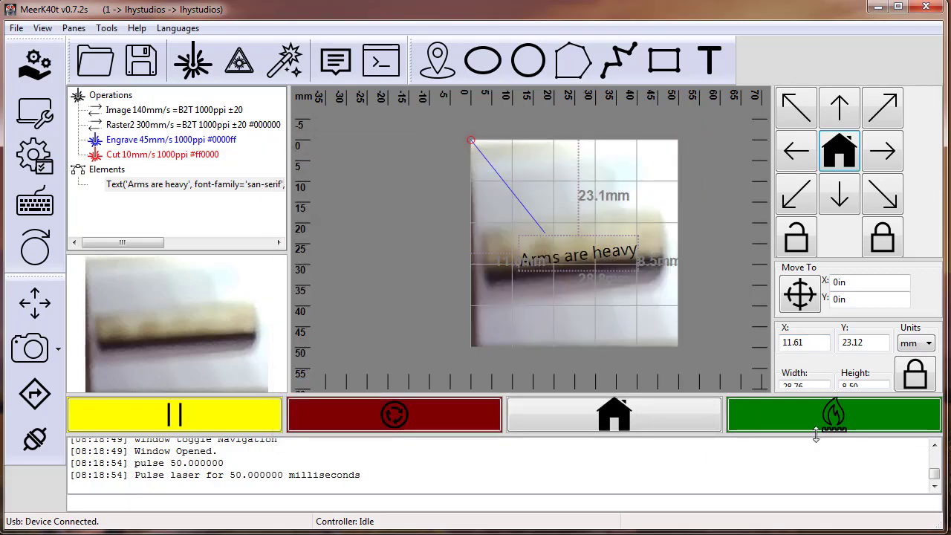
click(816, 431)
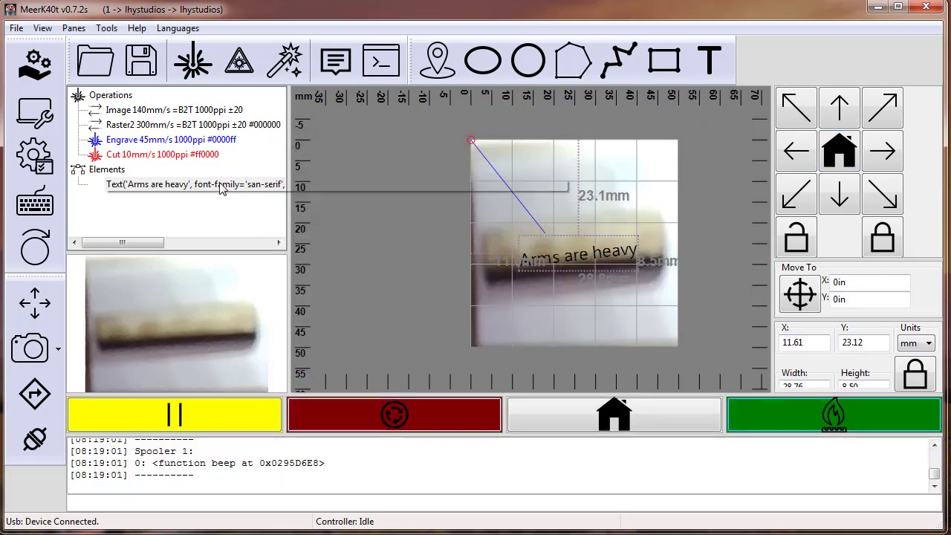
click(125, 185)
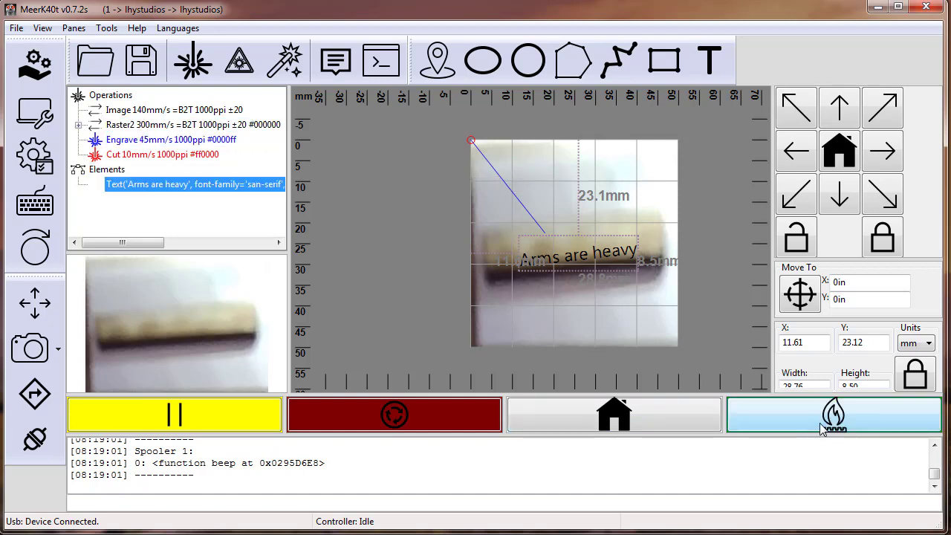
click(823, 428)
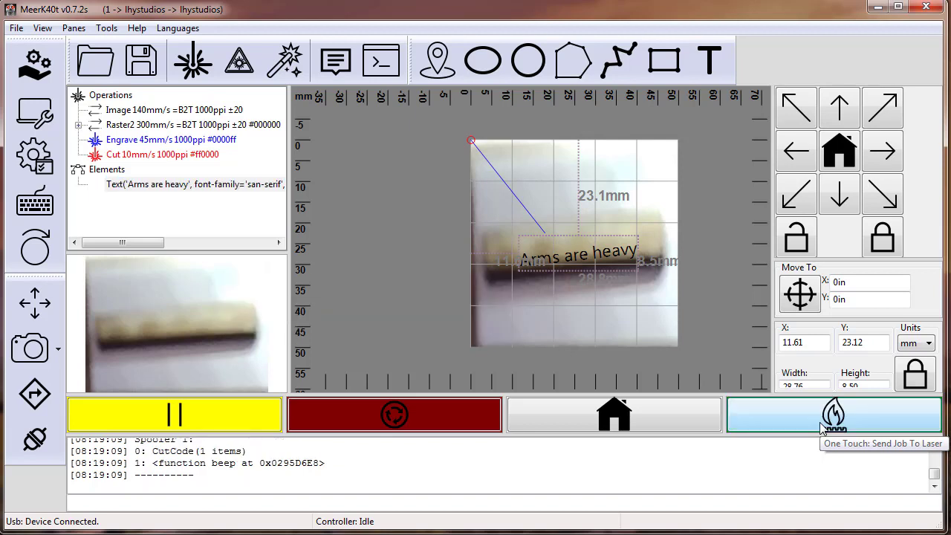